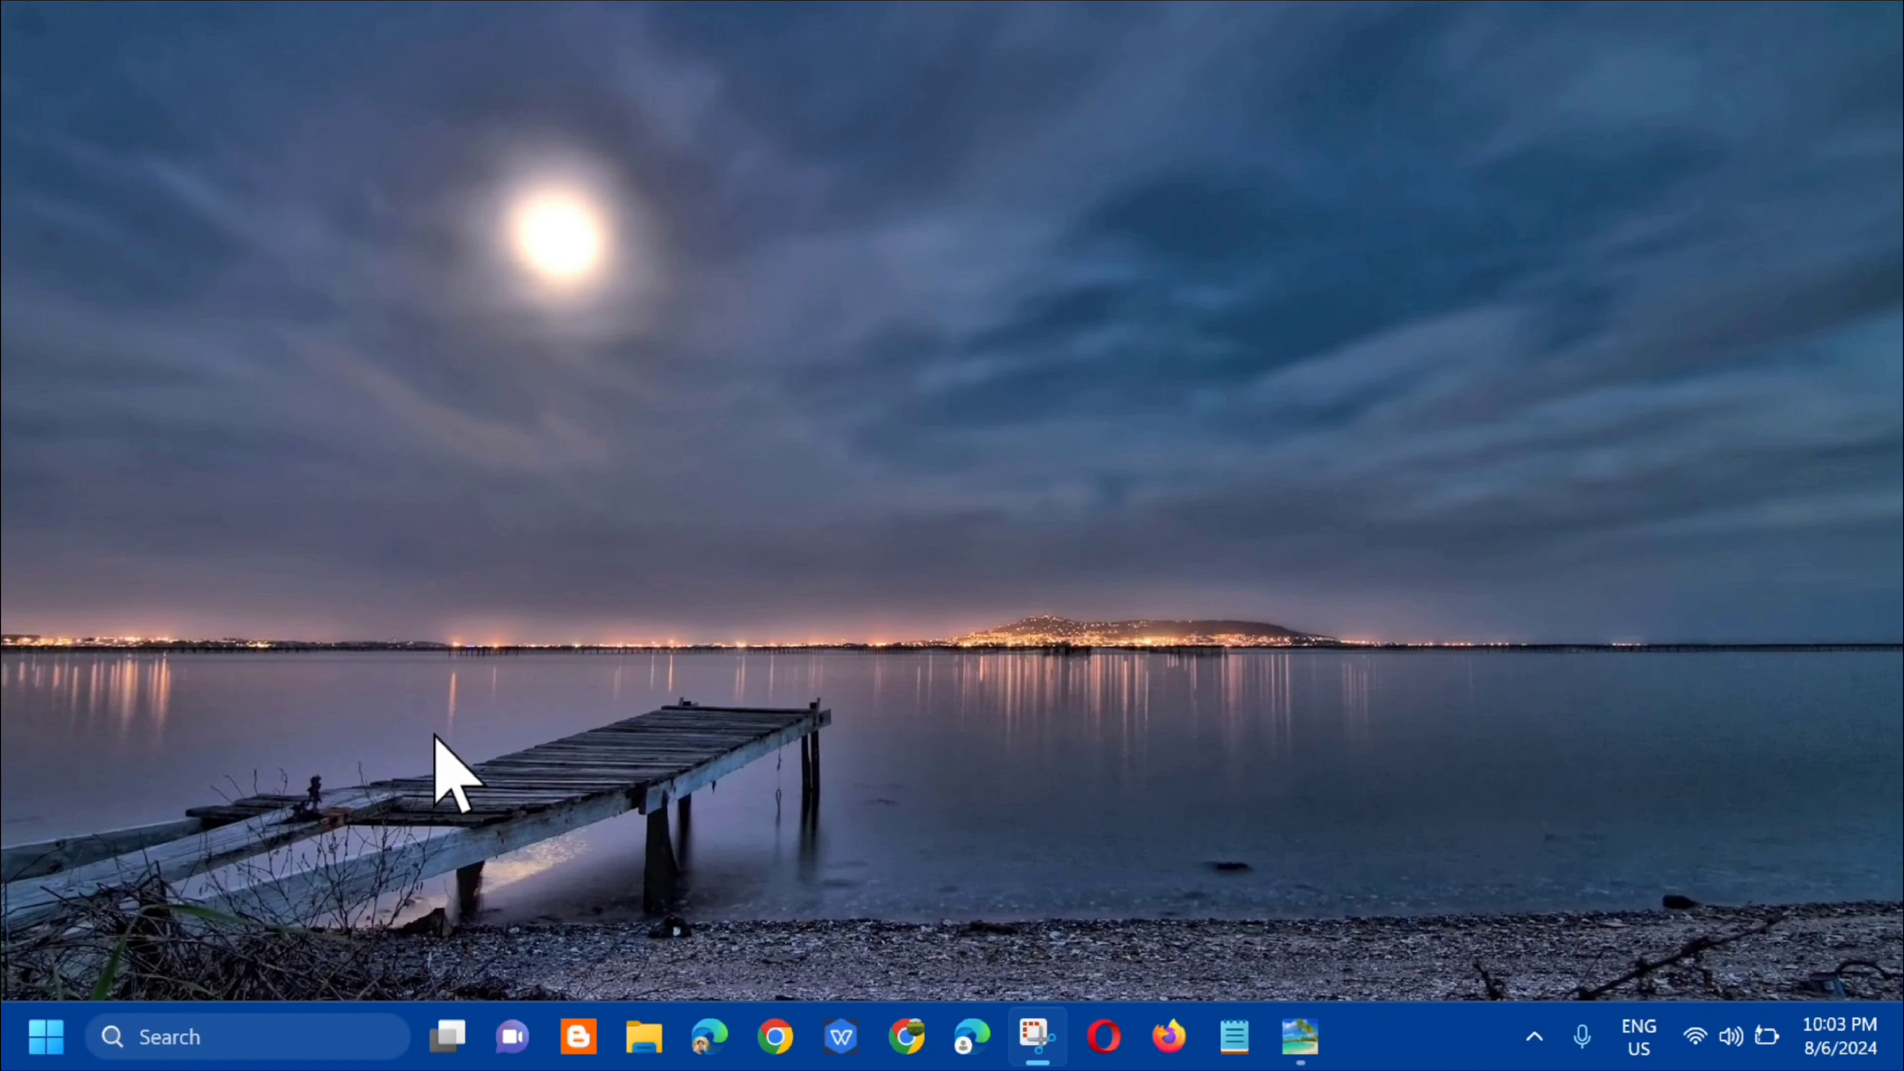
Search the system for "services" and open the Services app
click(37, 1035)
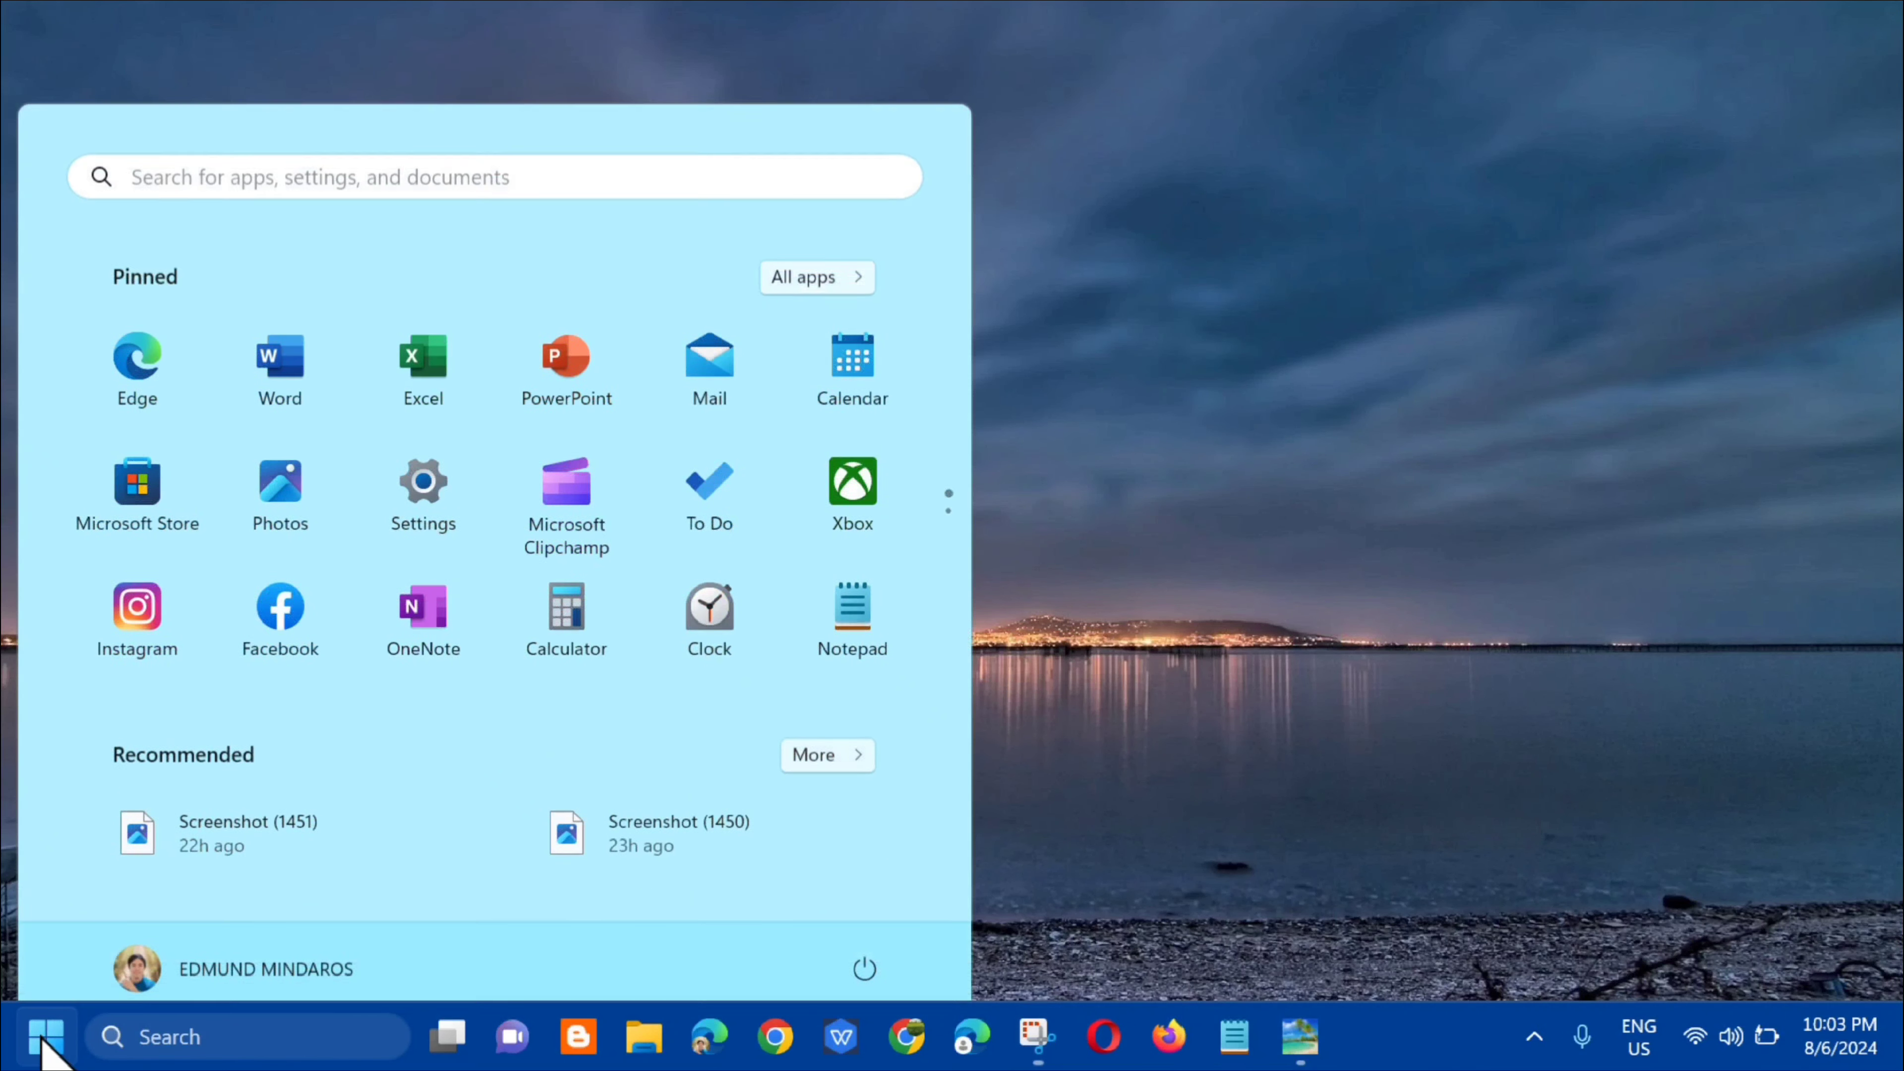
click(260, 146)
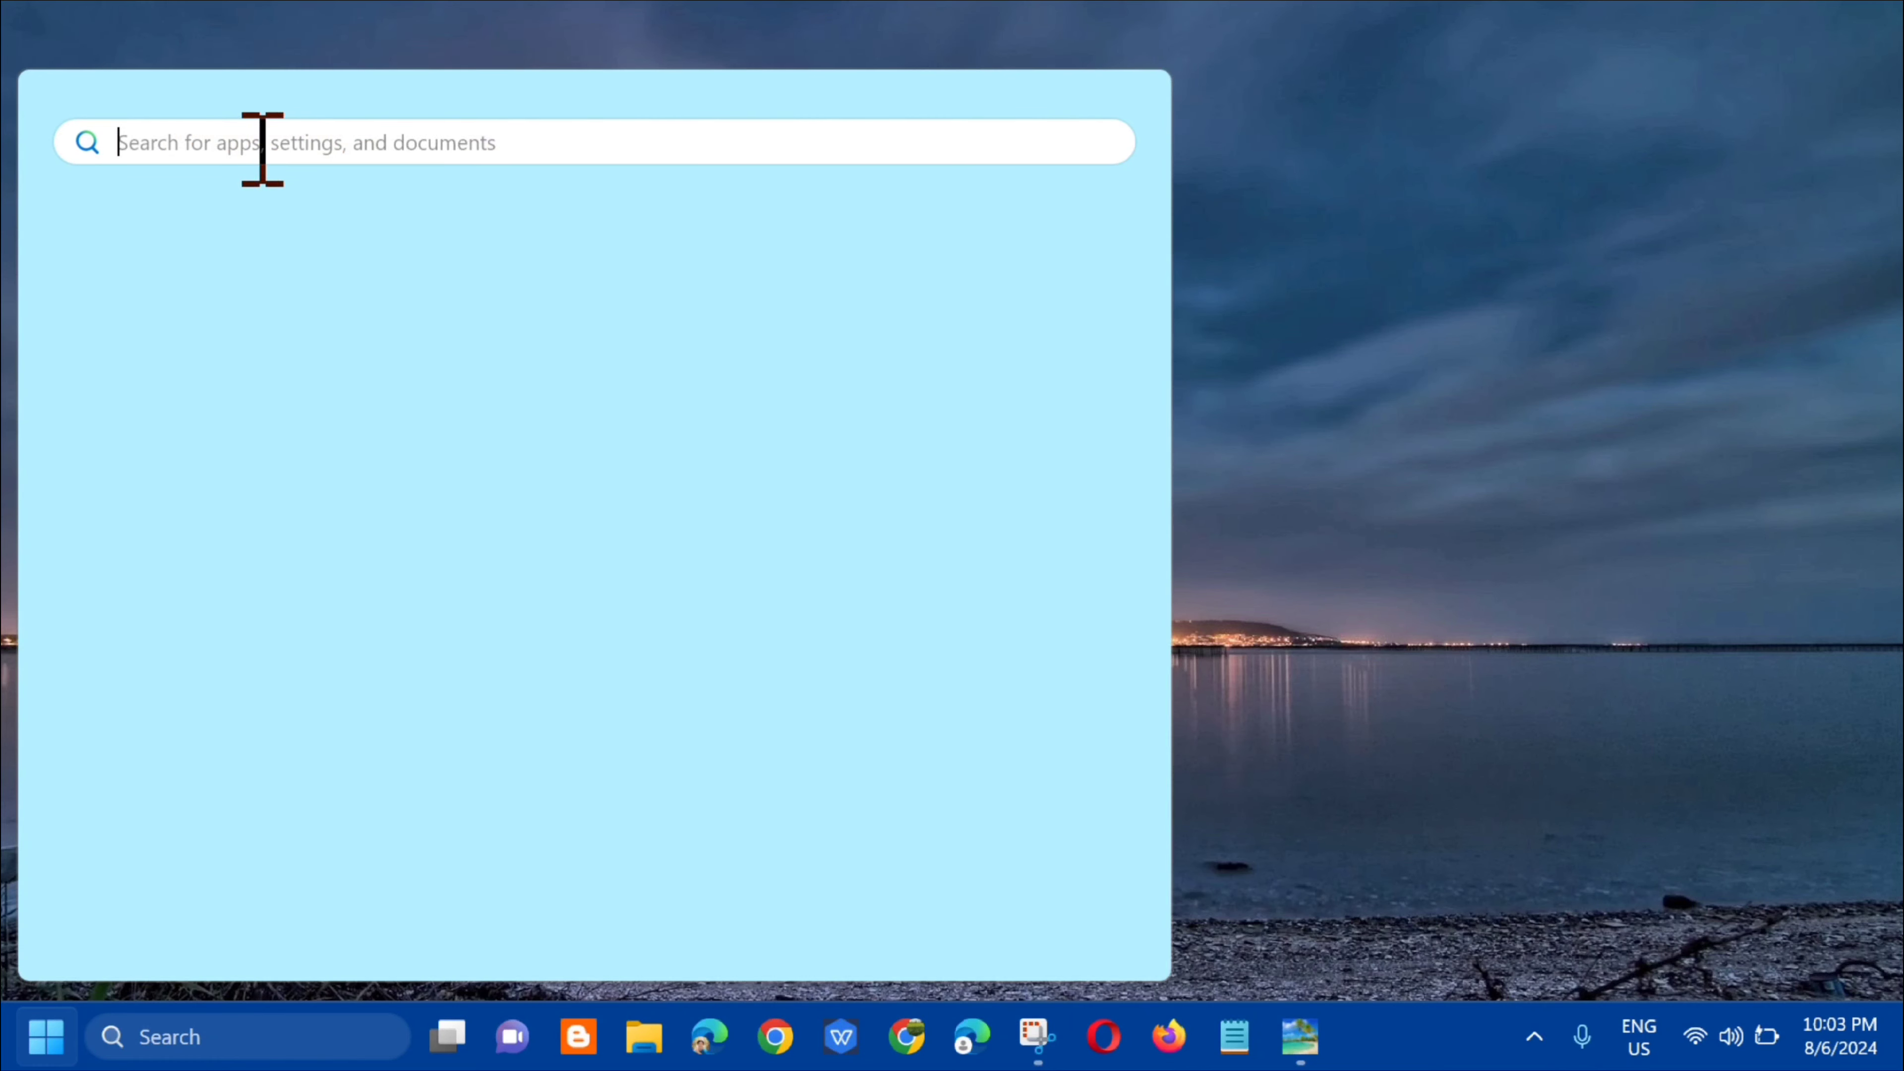
text(services)
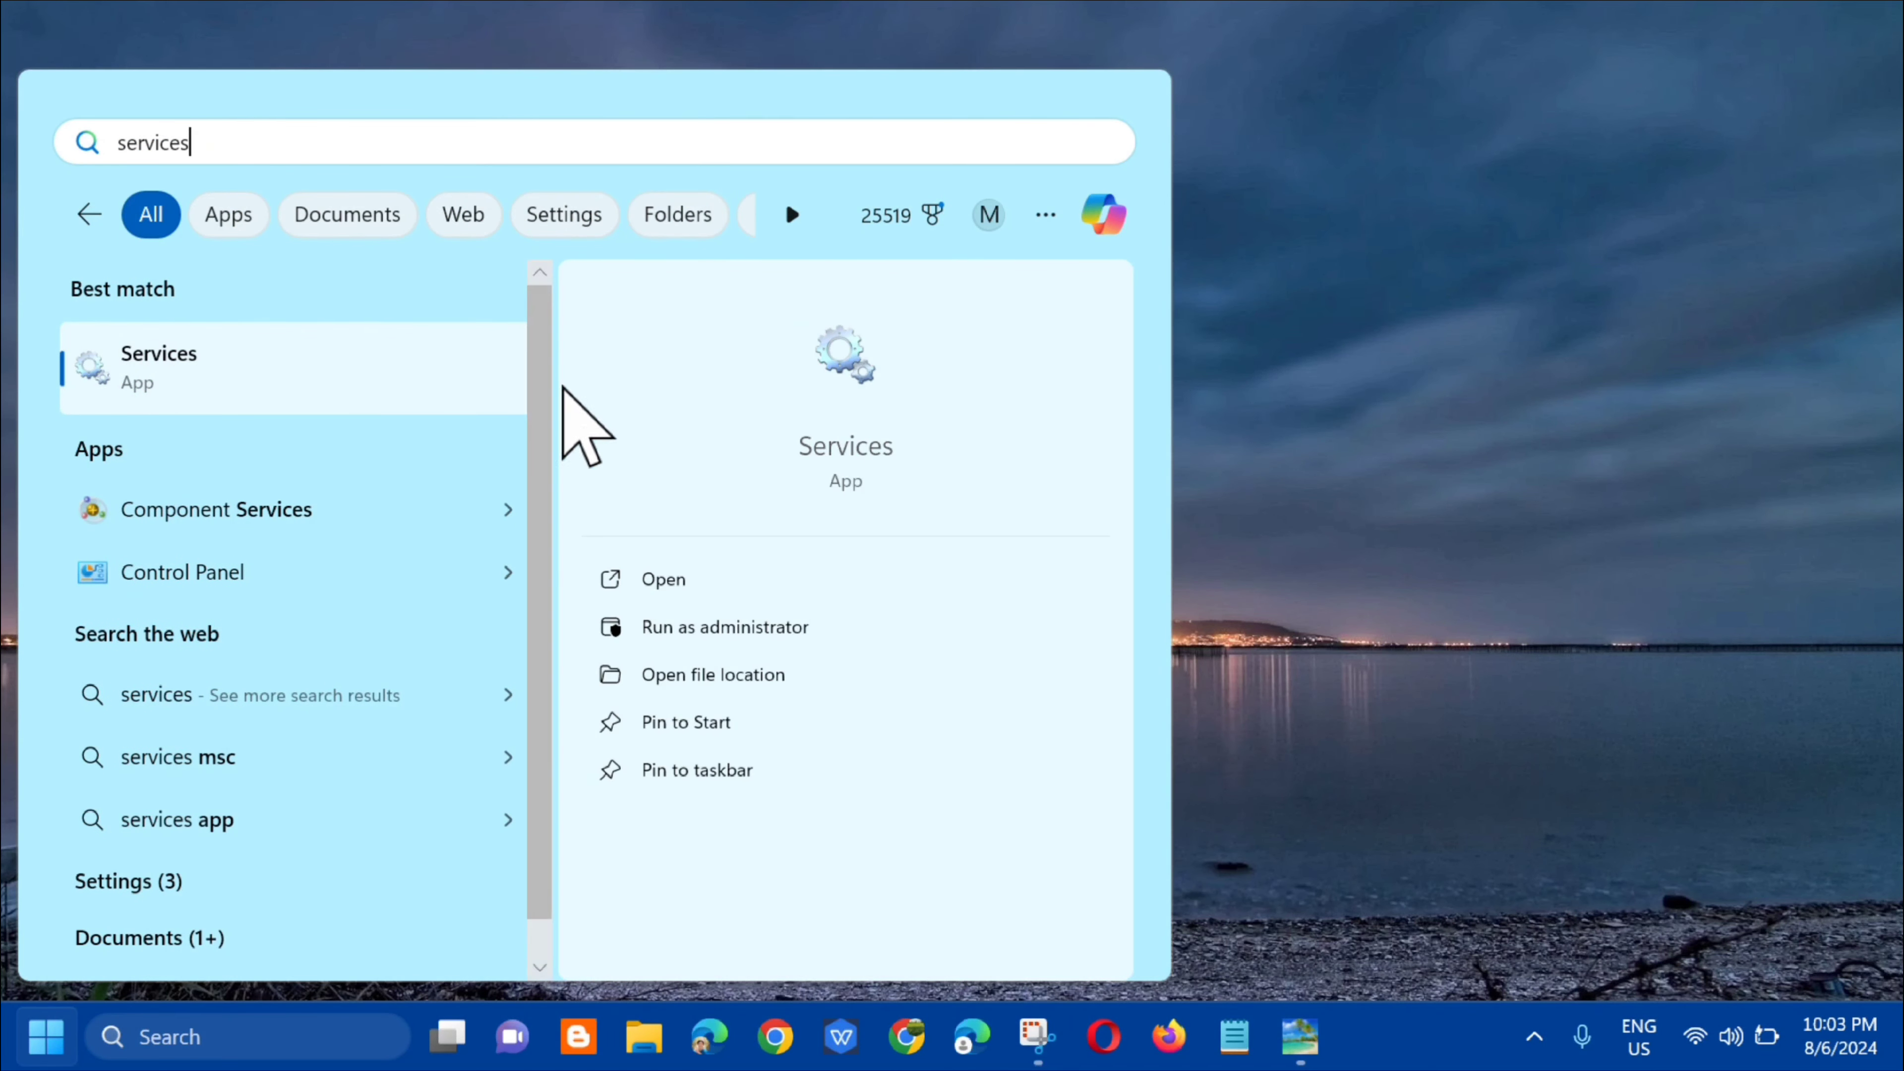
click(665, 586)
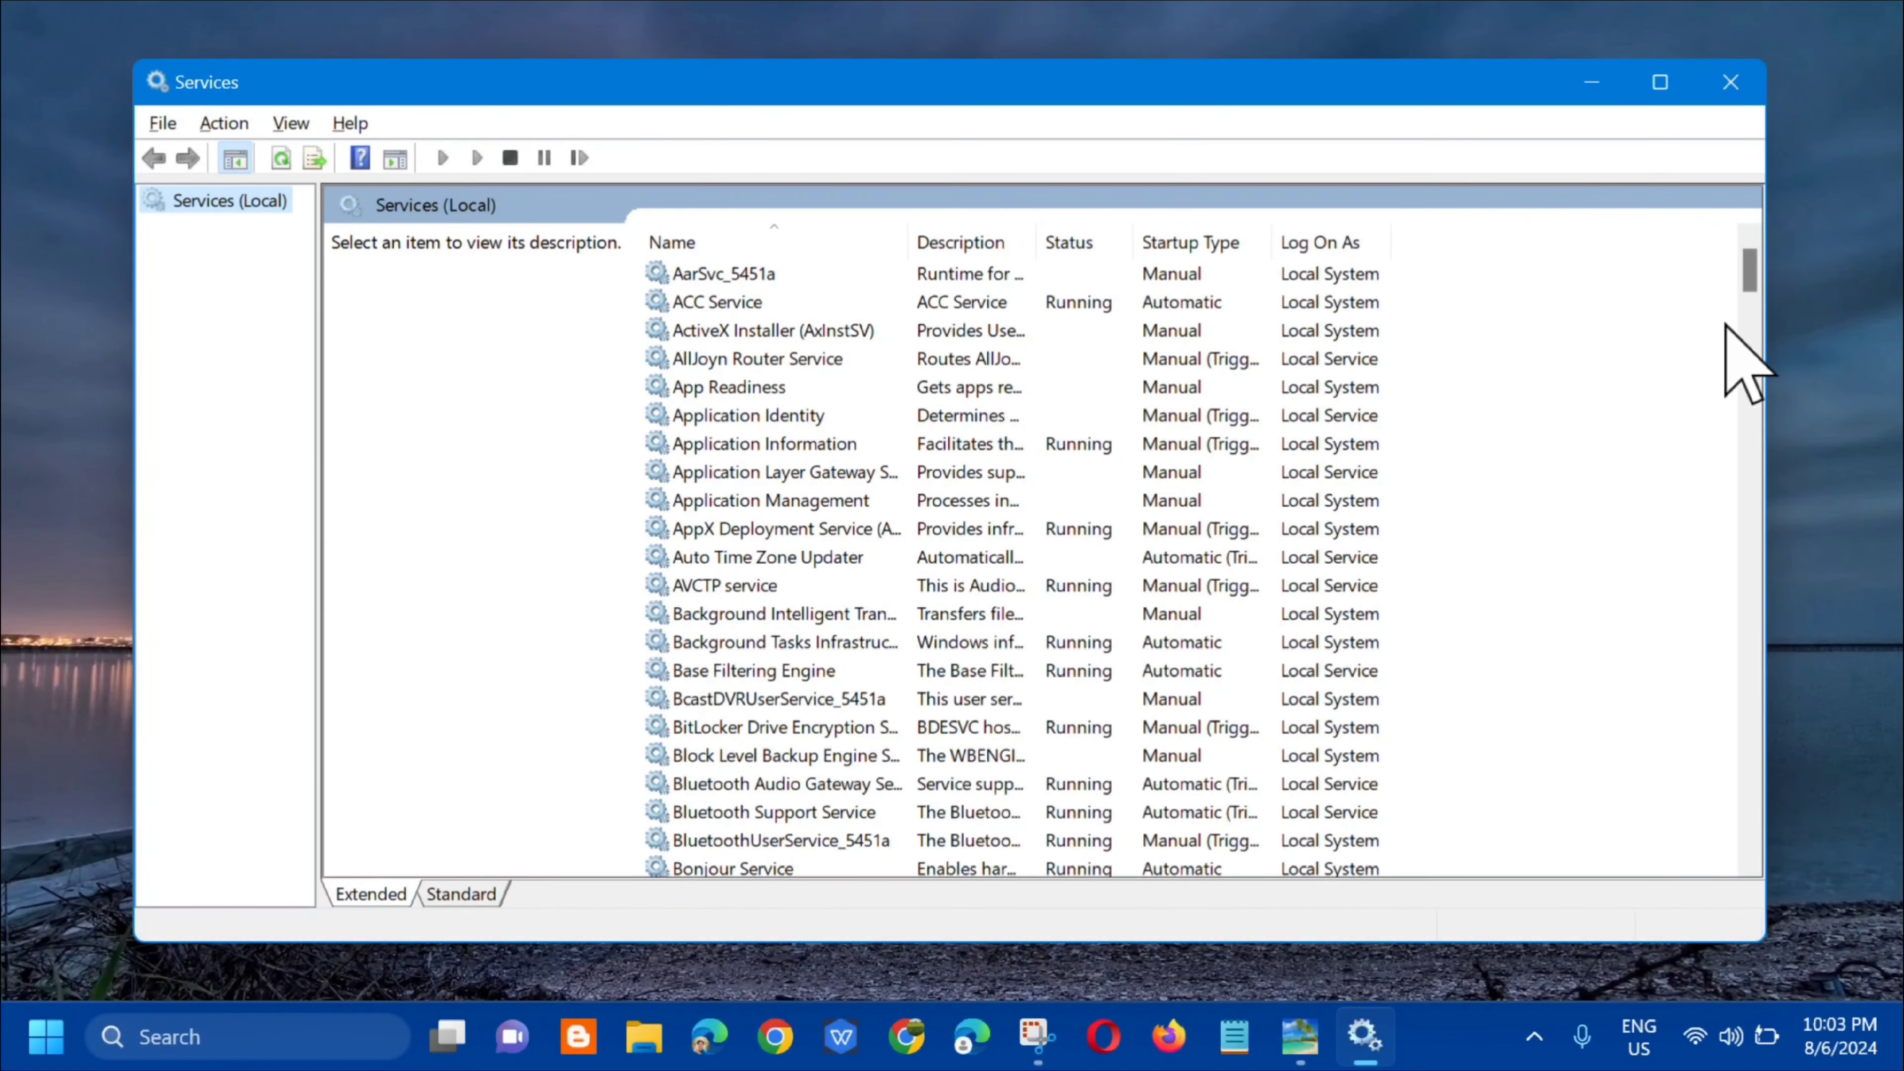
Open the properties of the Encrypting File System (EFS) service
scroll(1749, 279, down, 1)
drag(1749, 279, 1741, 410)
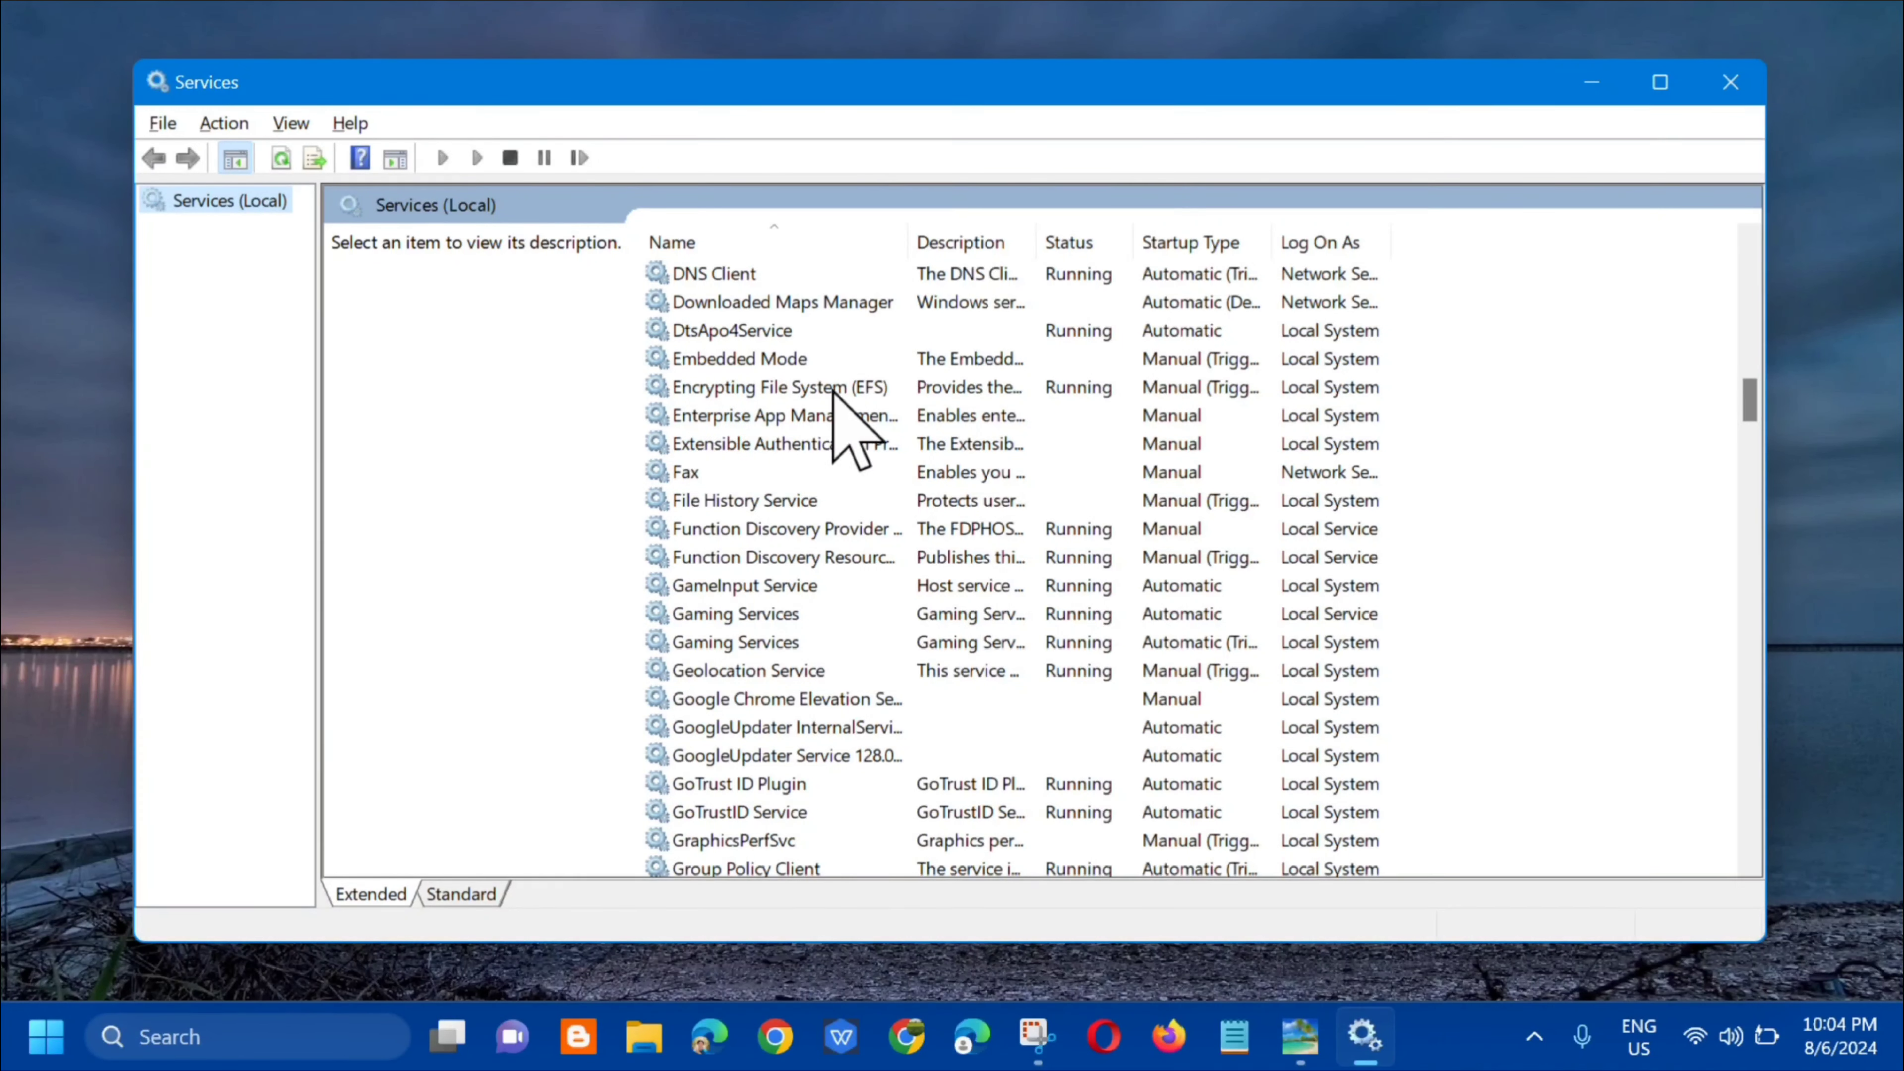
click(989, 386)
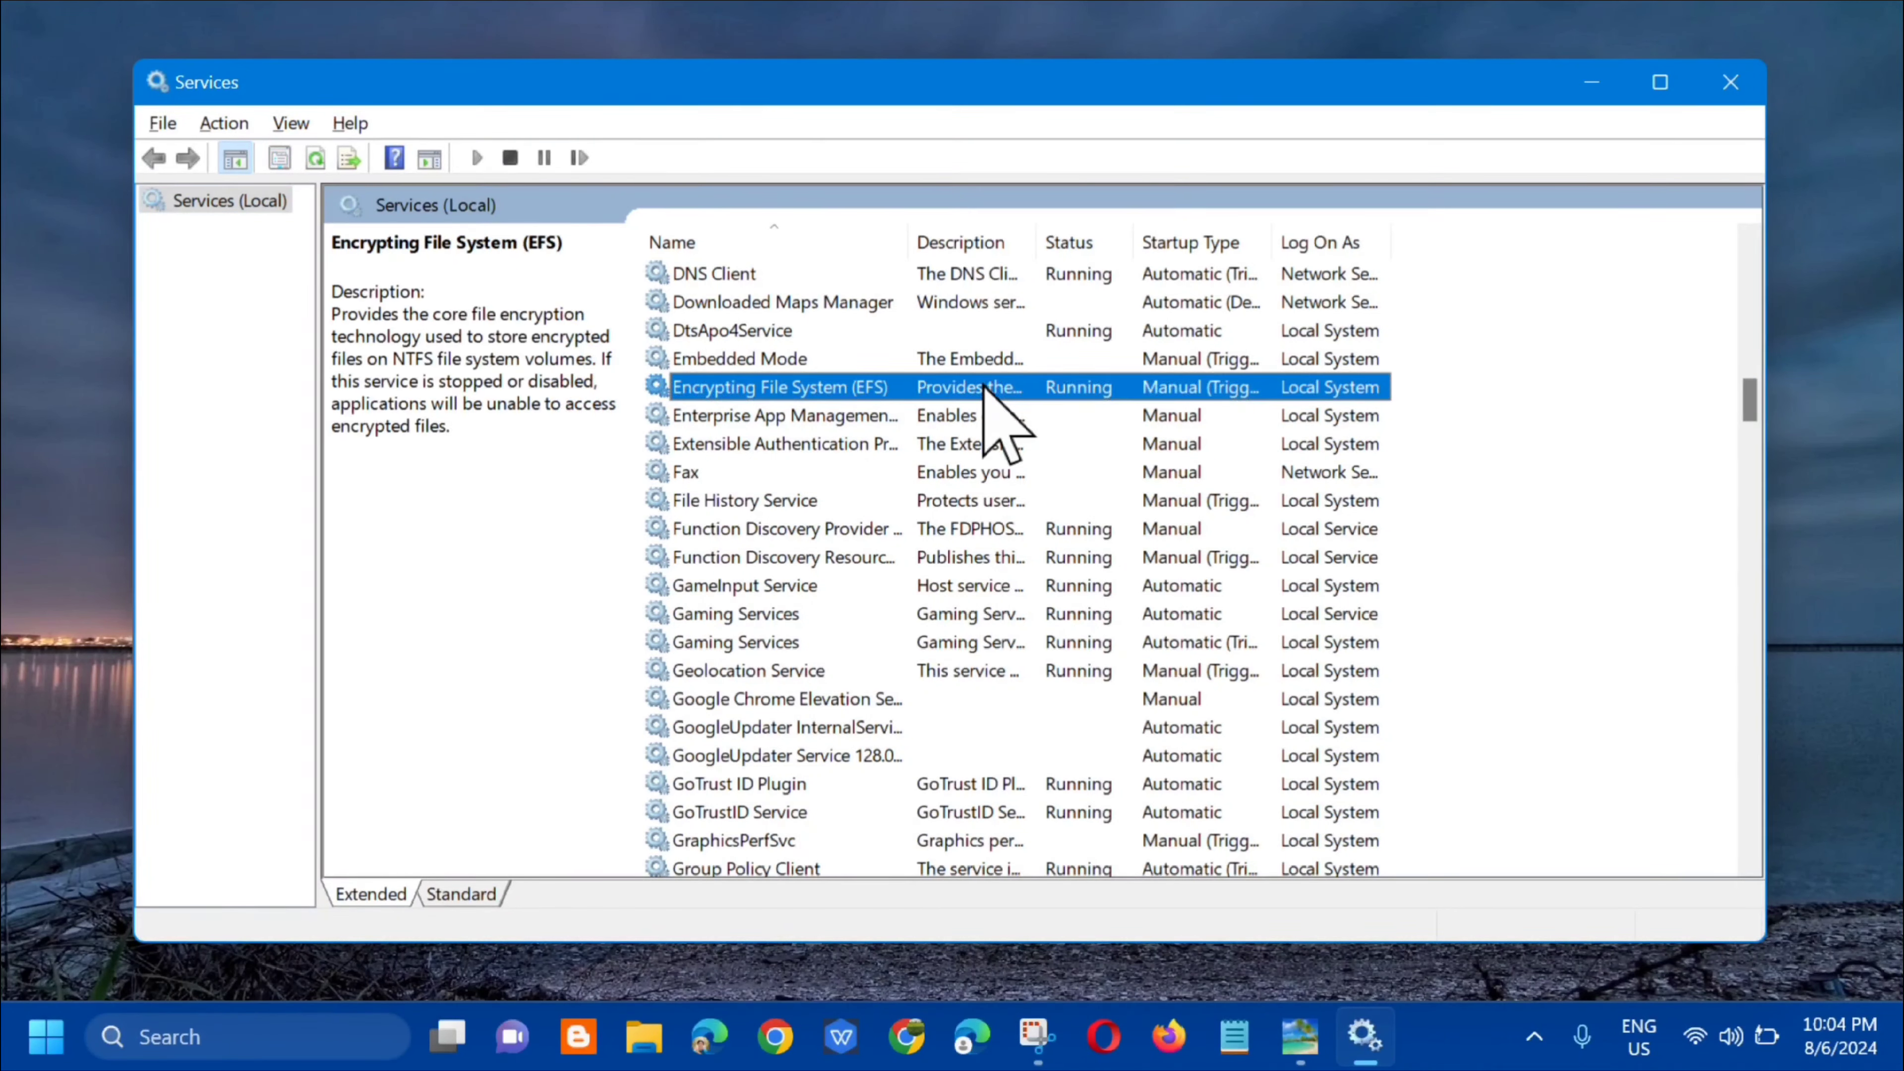
double_click(984, 386)
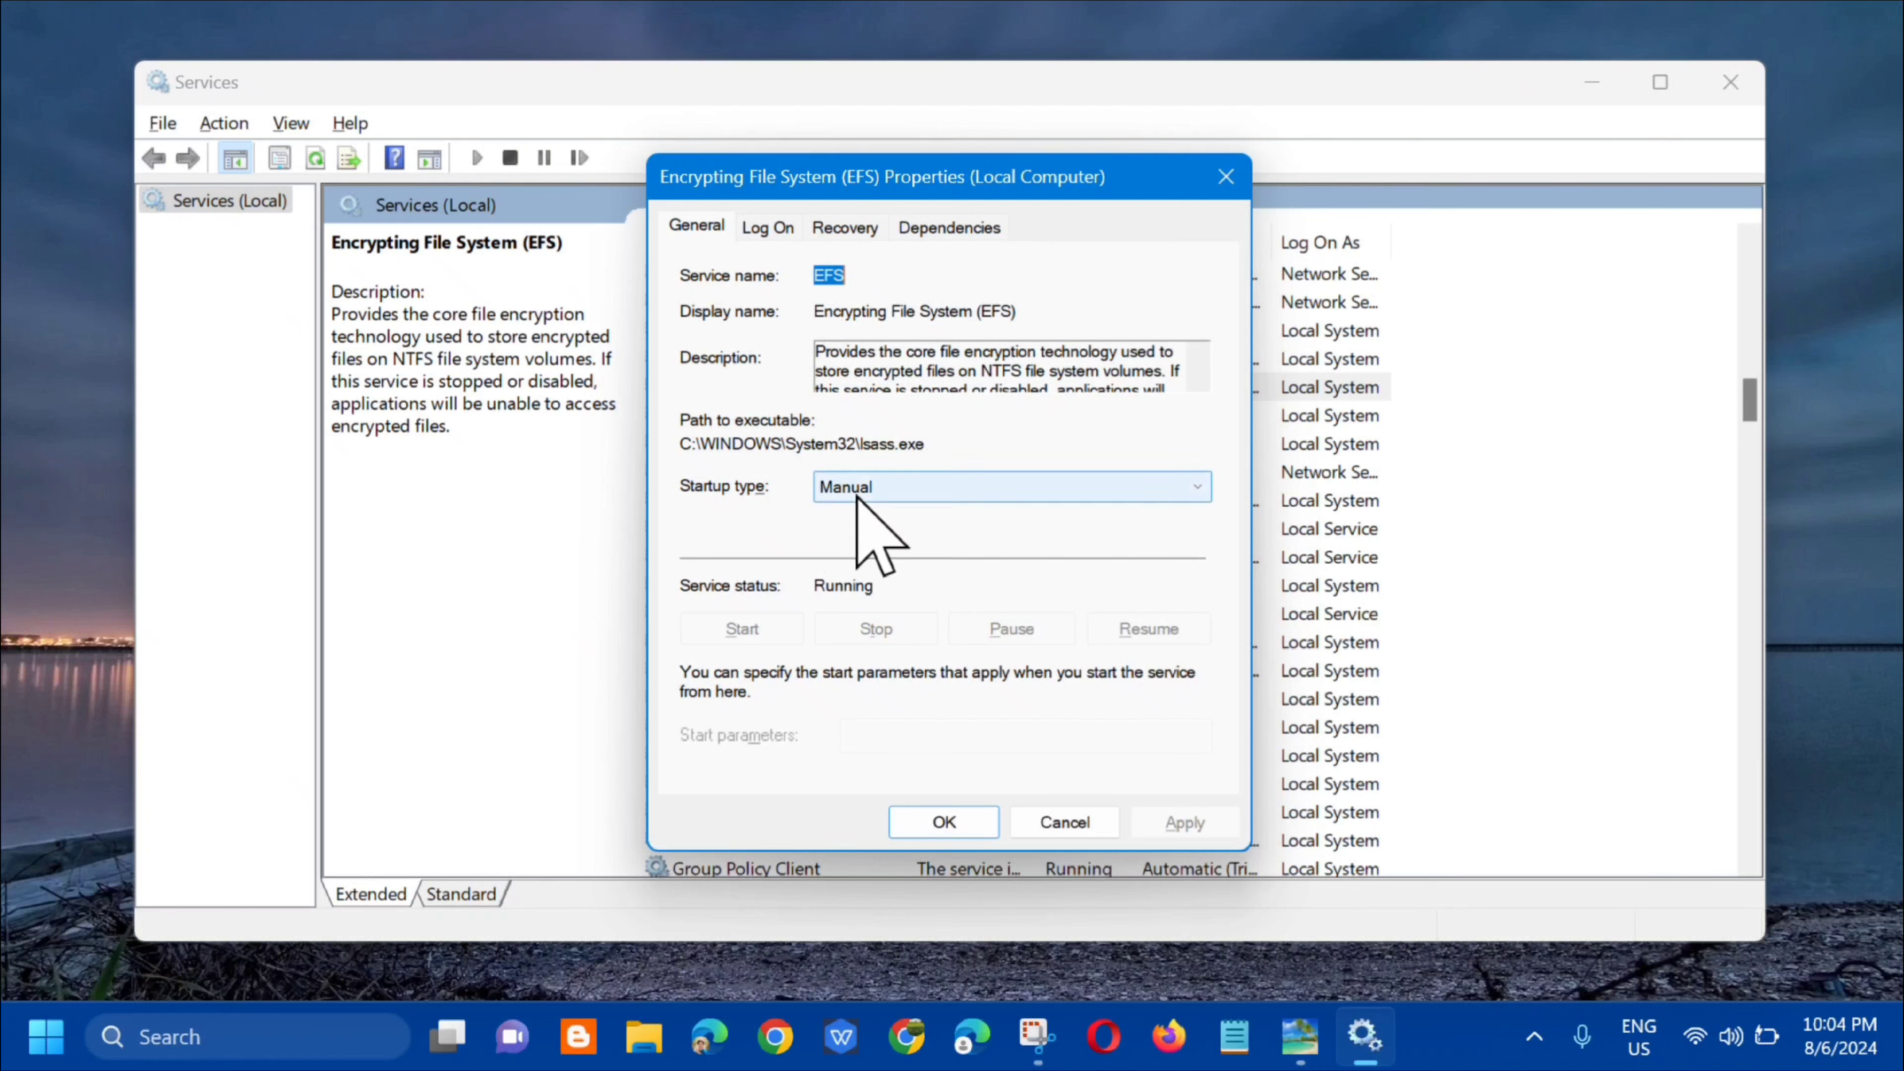
Set the EFS service's startup type to Automatic, apply the change, and close the properties and the Services window
click(1197, 487)
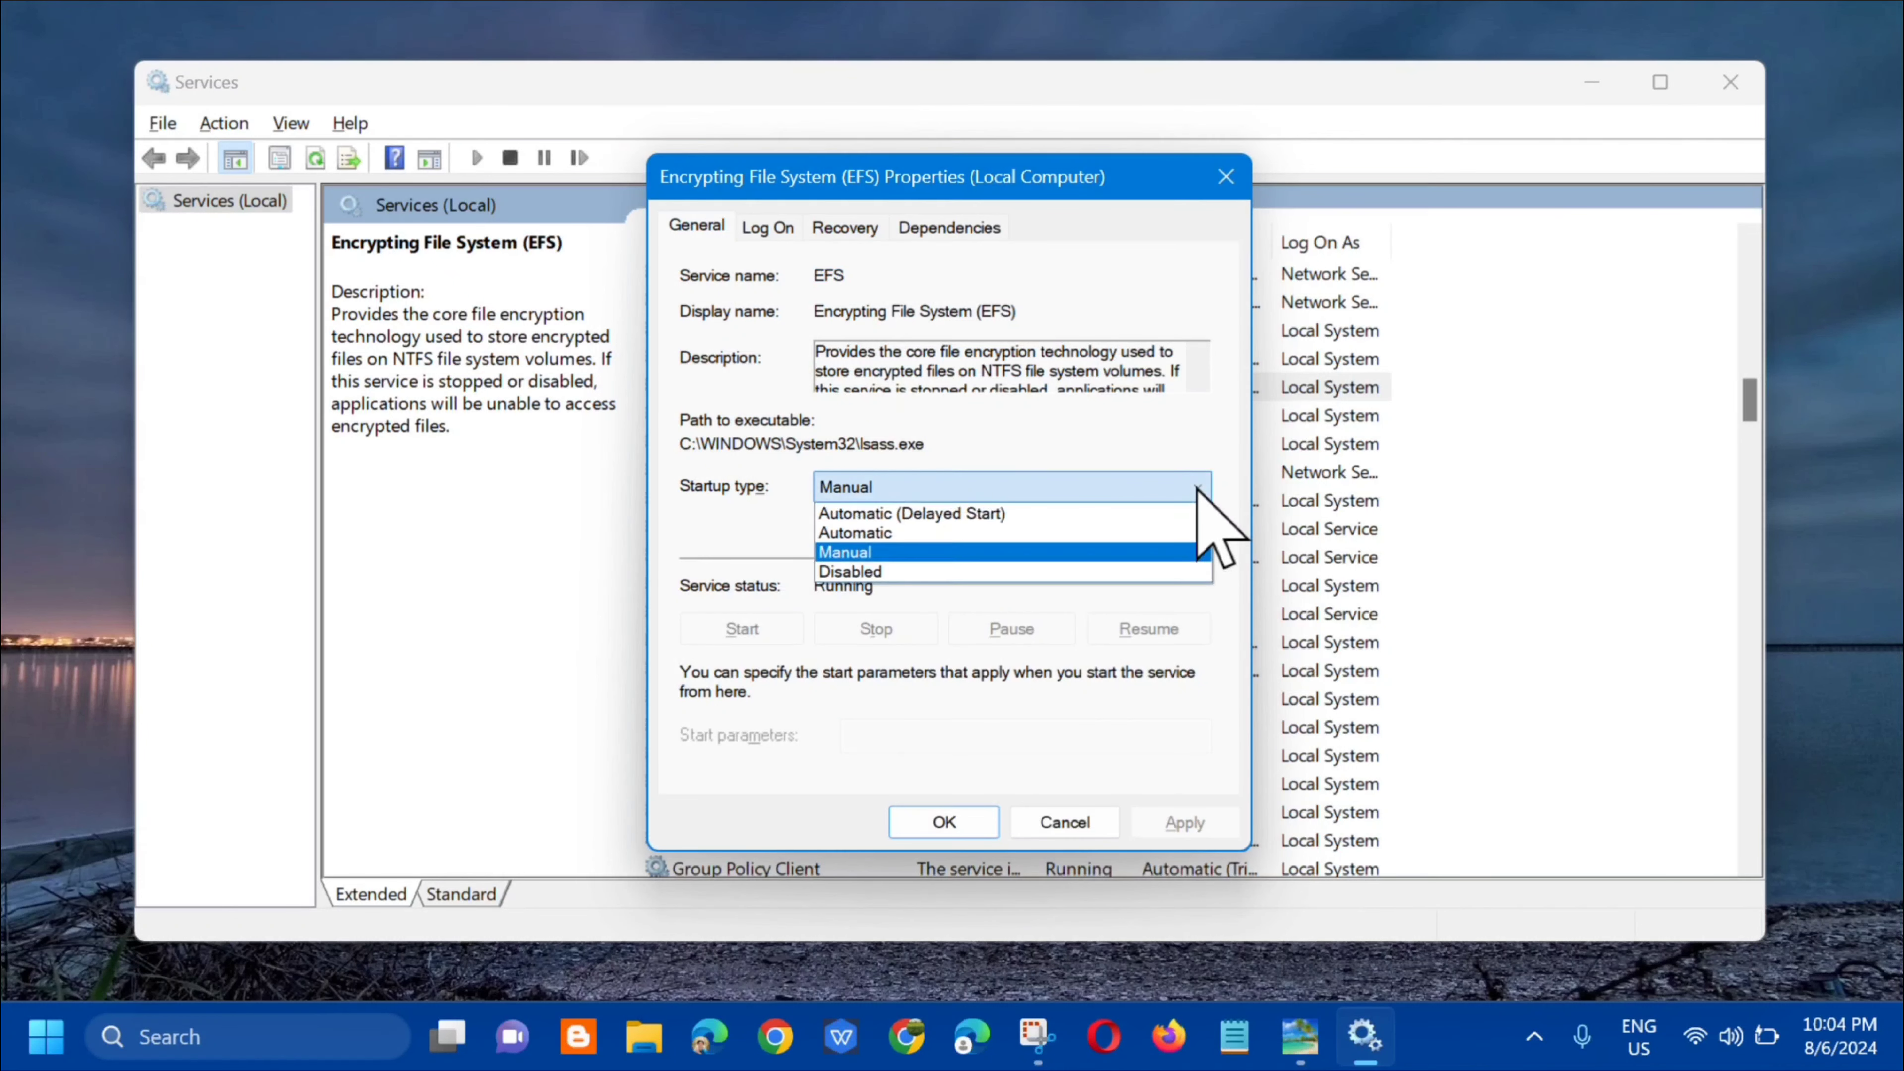
click(888, 534)
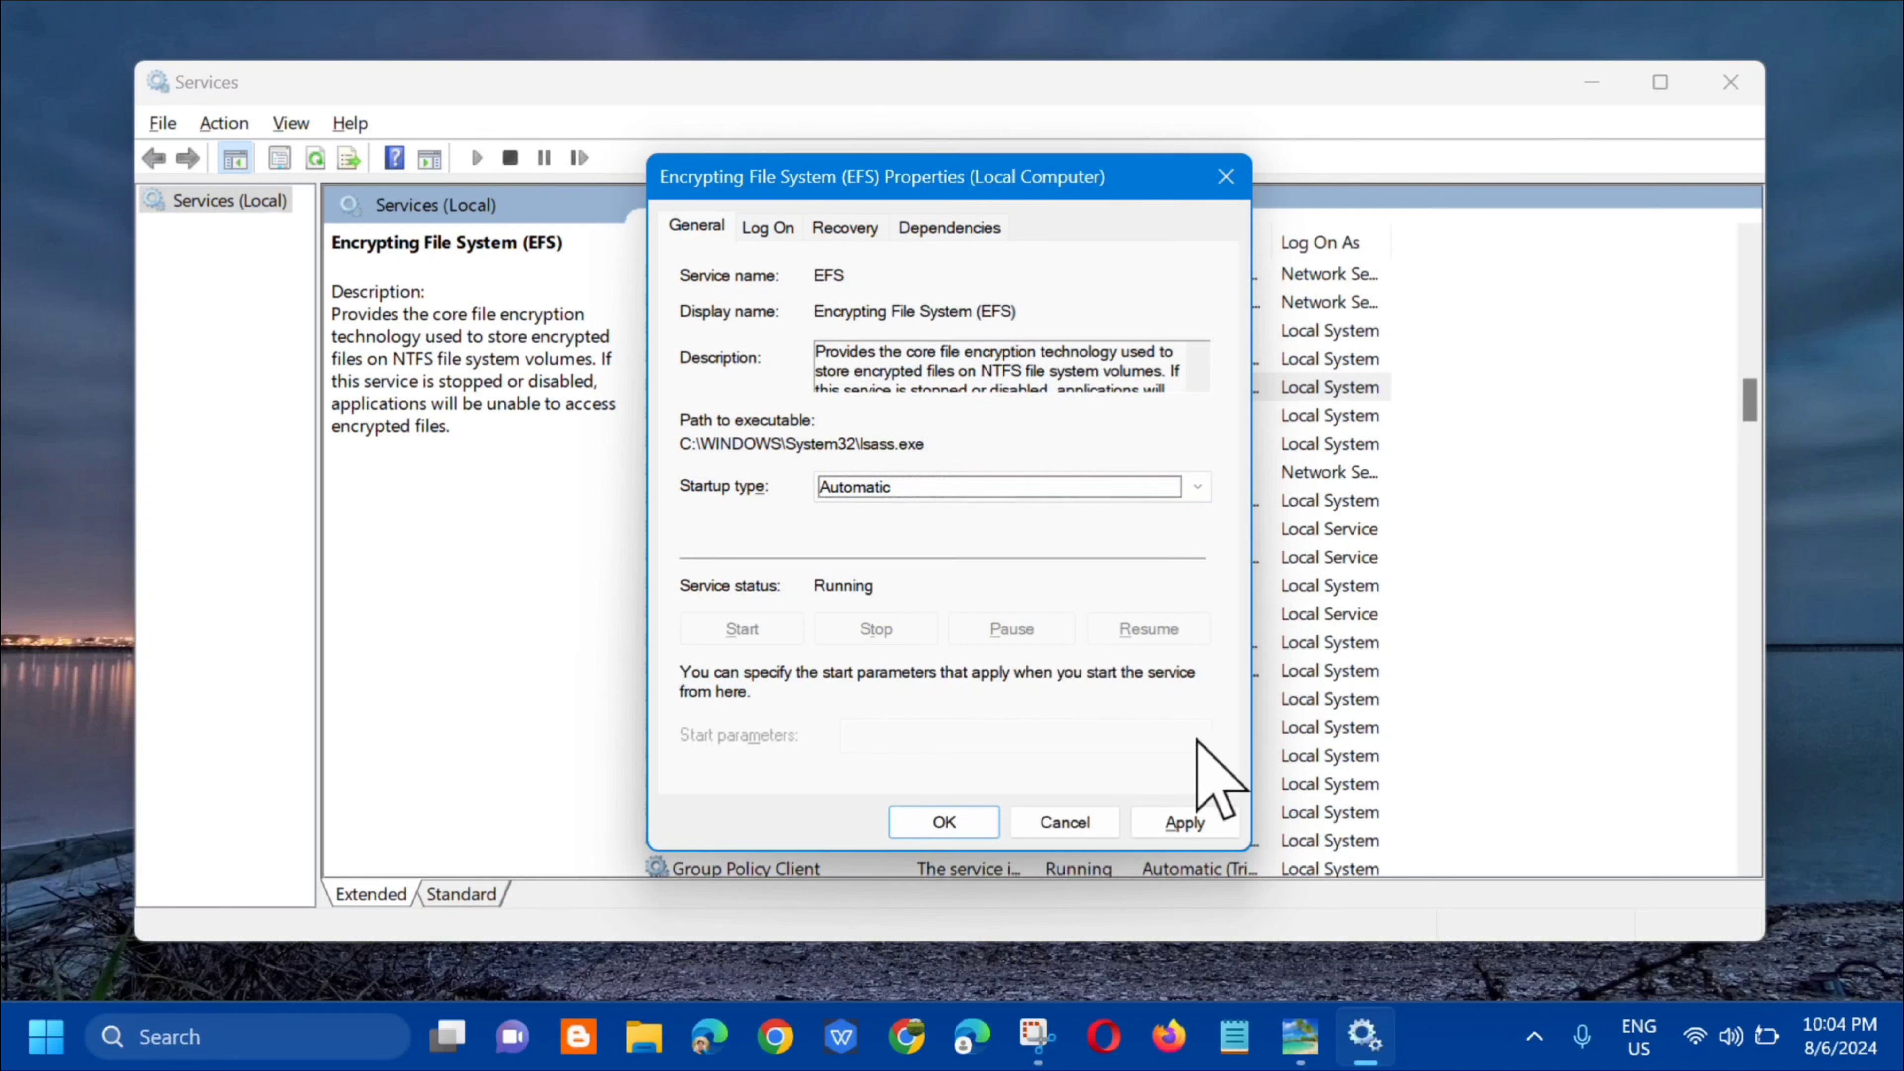
click(1183, 823)
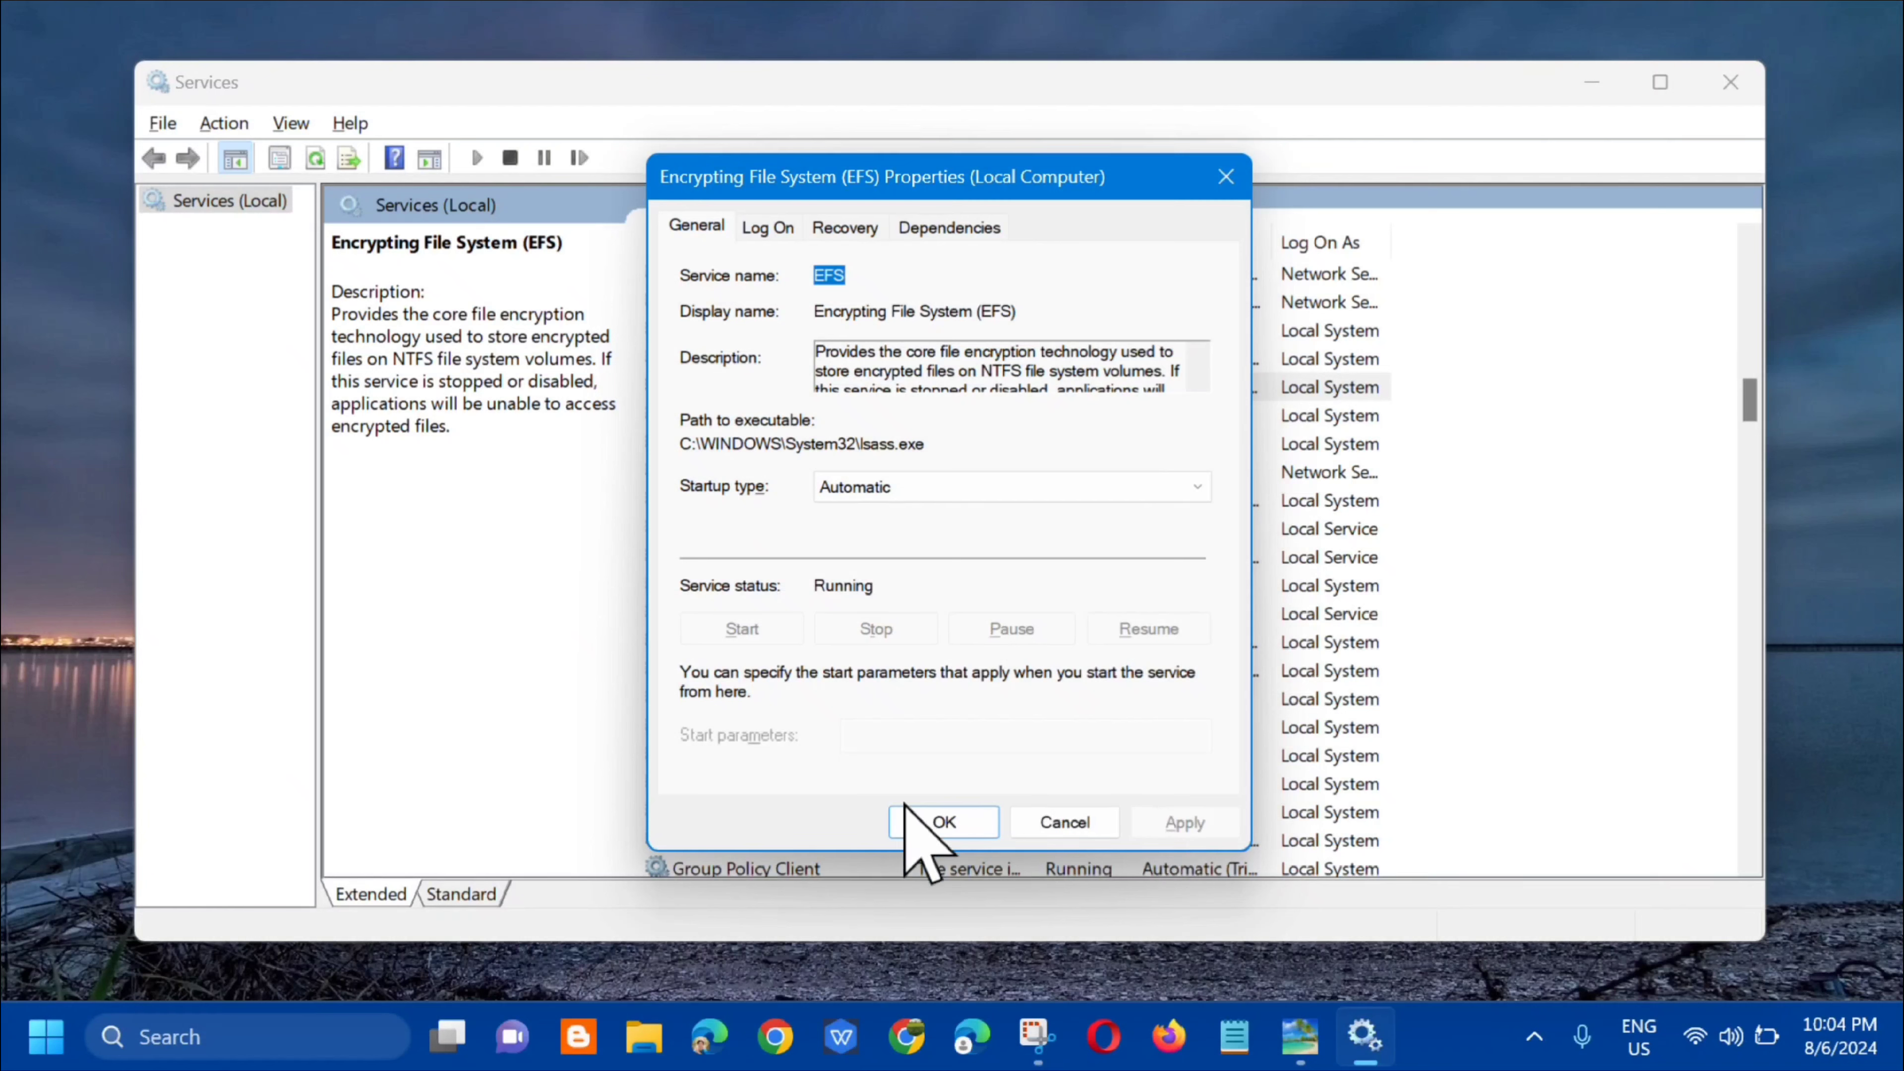
click(939, 822)
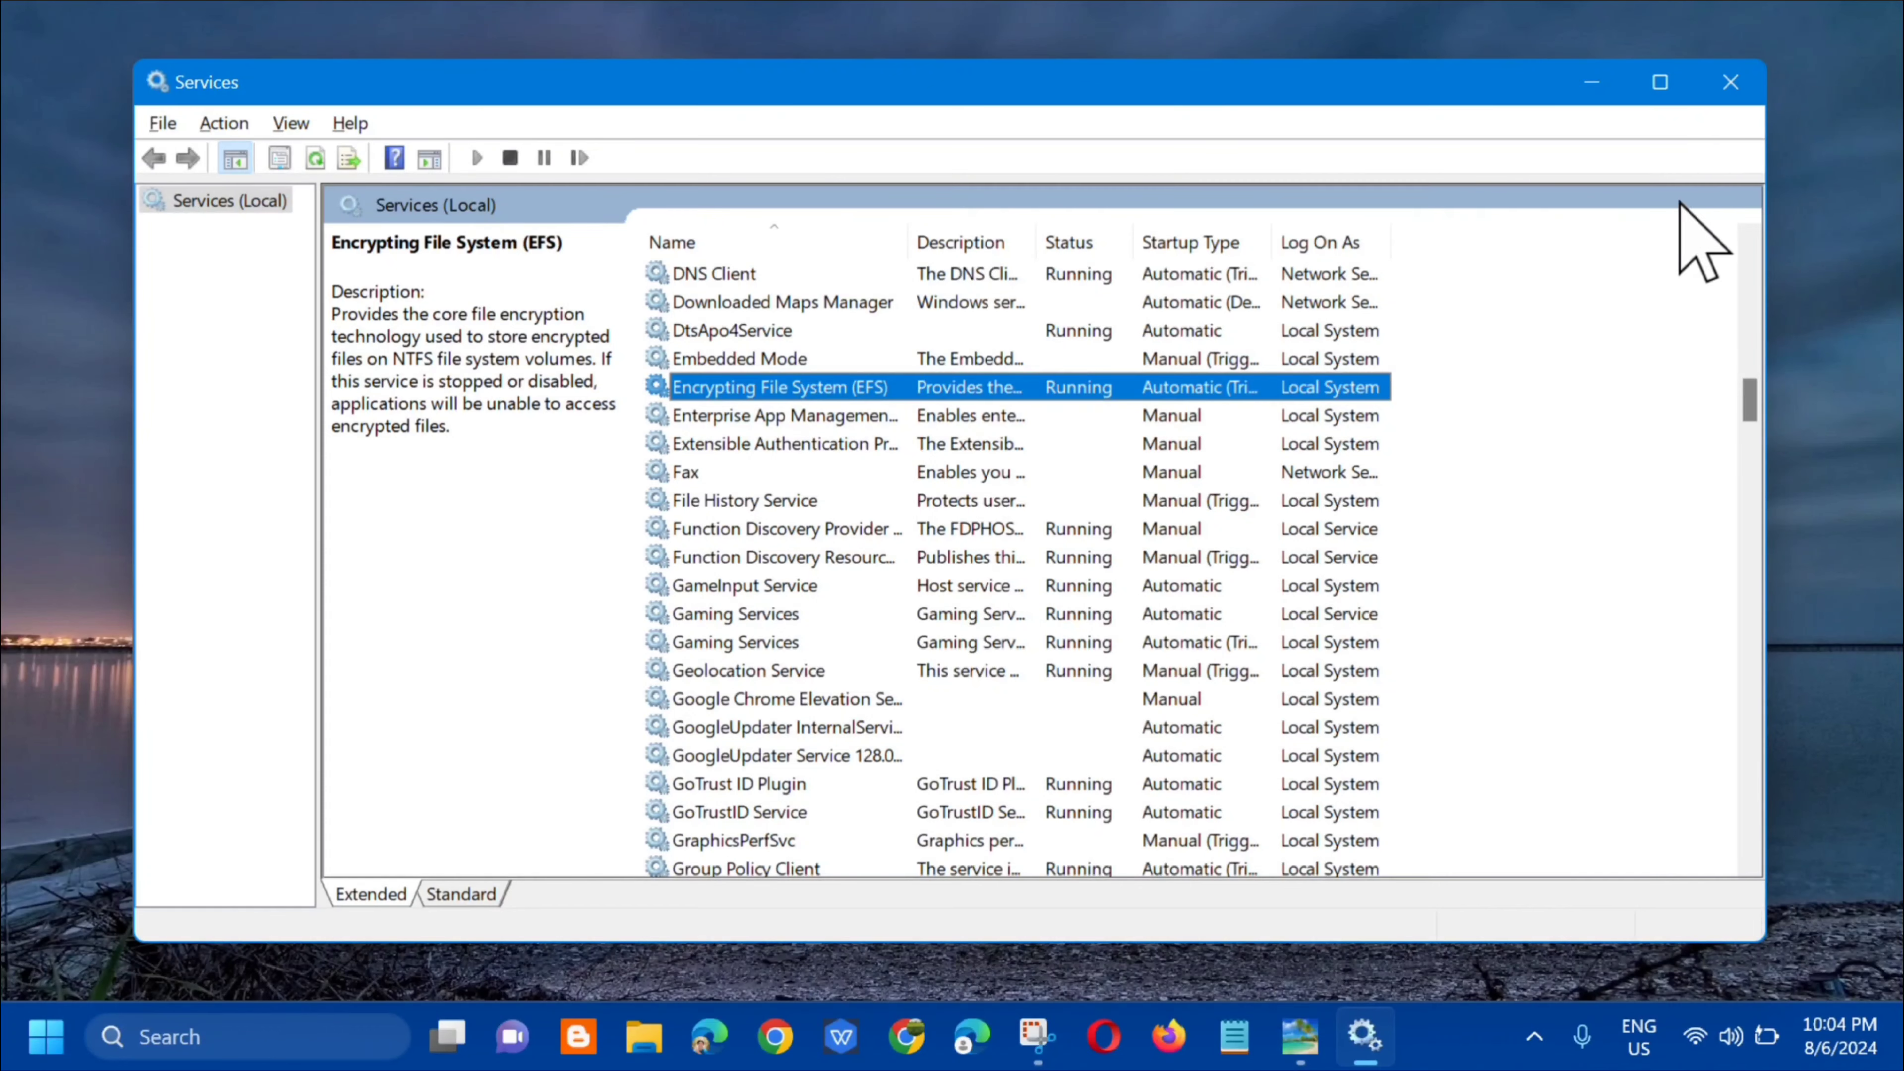
click(1730, 82)
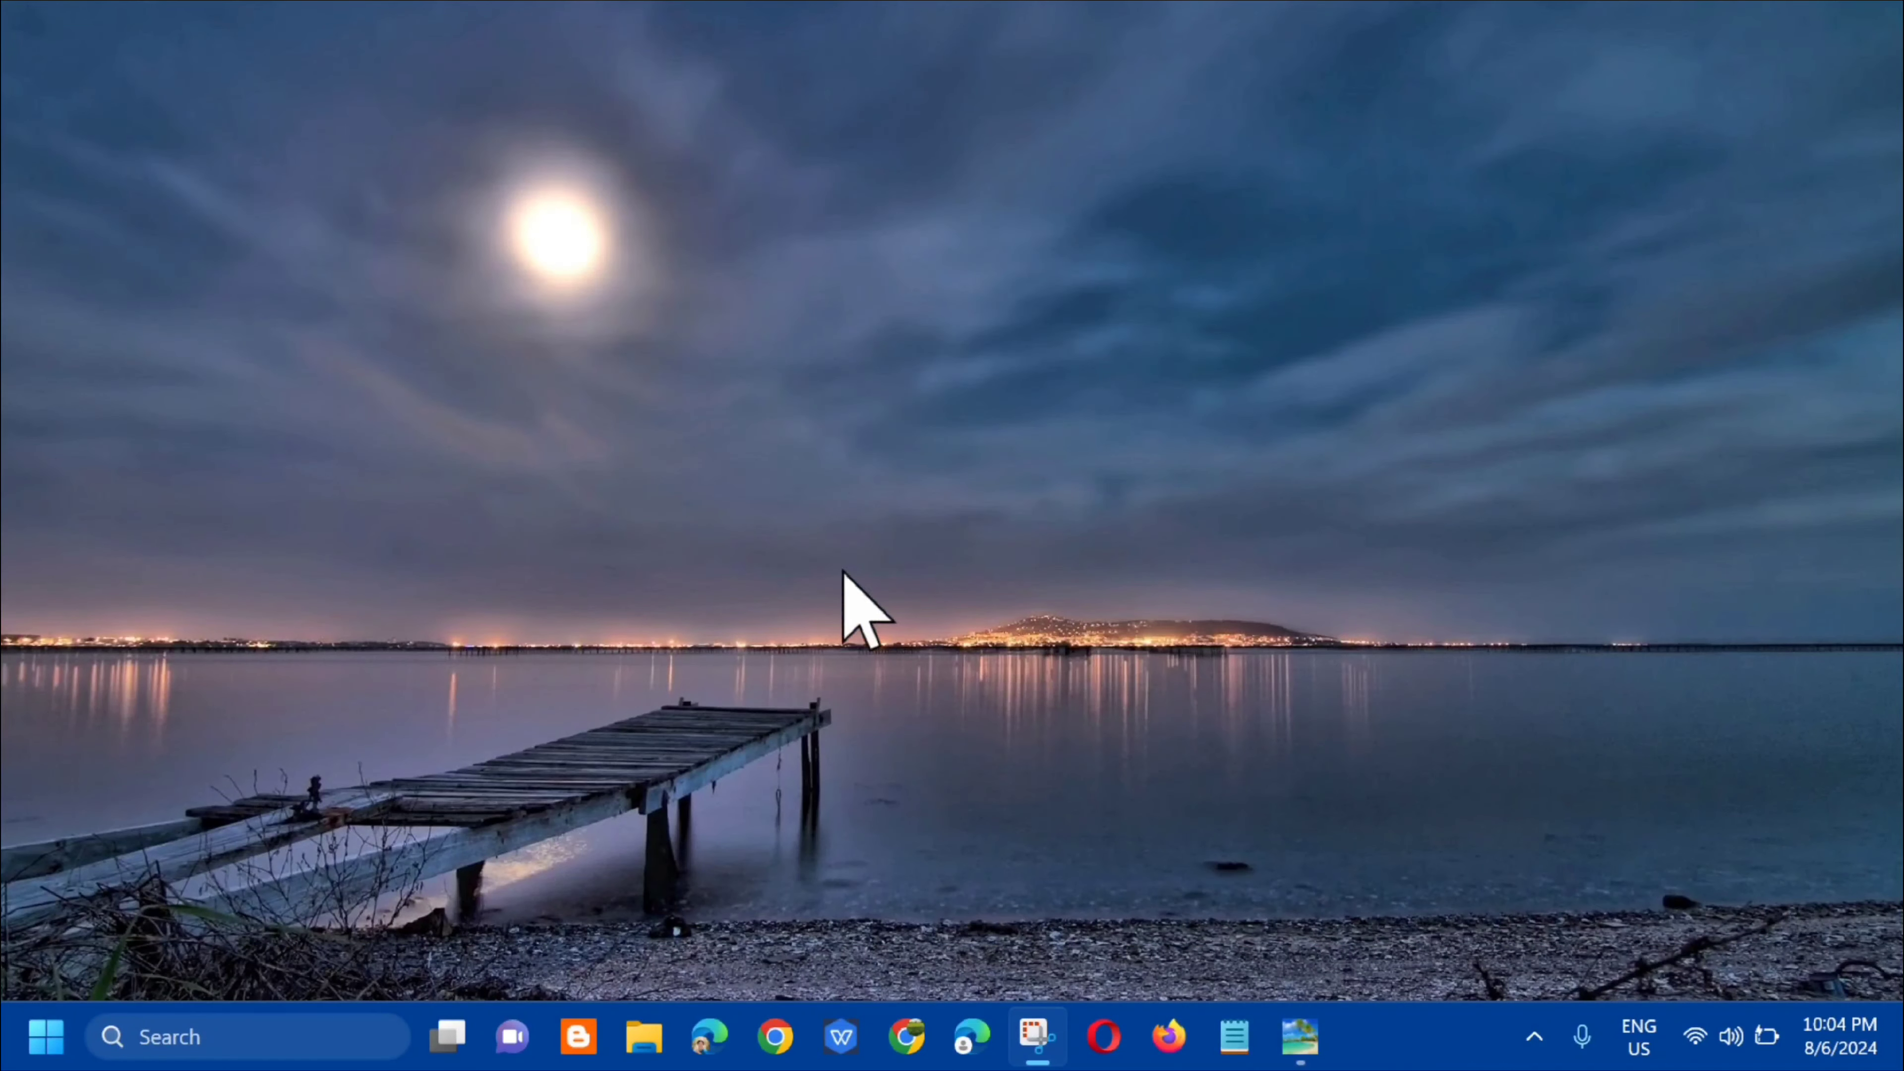
Open the Start search for apps, settings and documents
click(45, 1036)
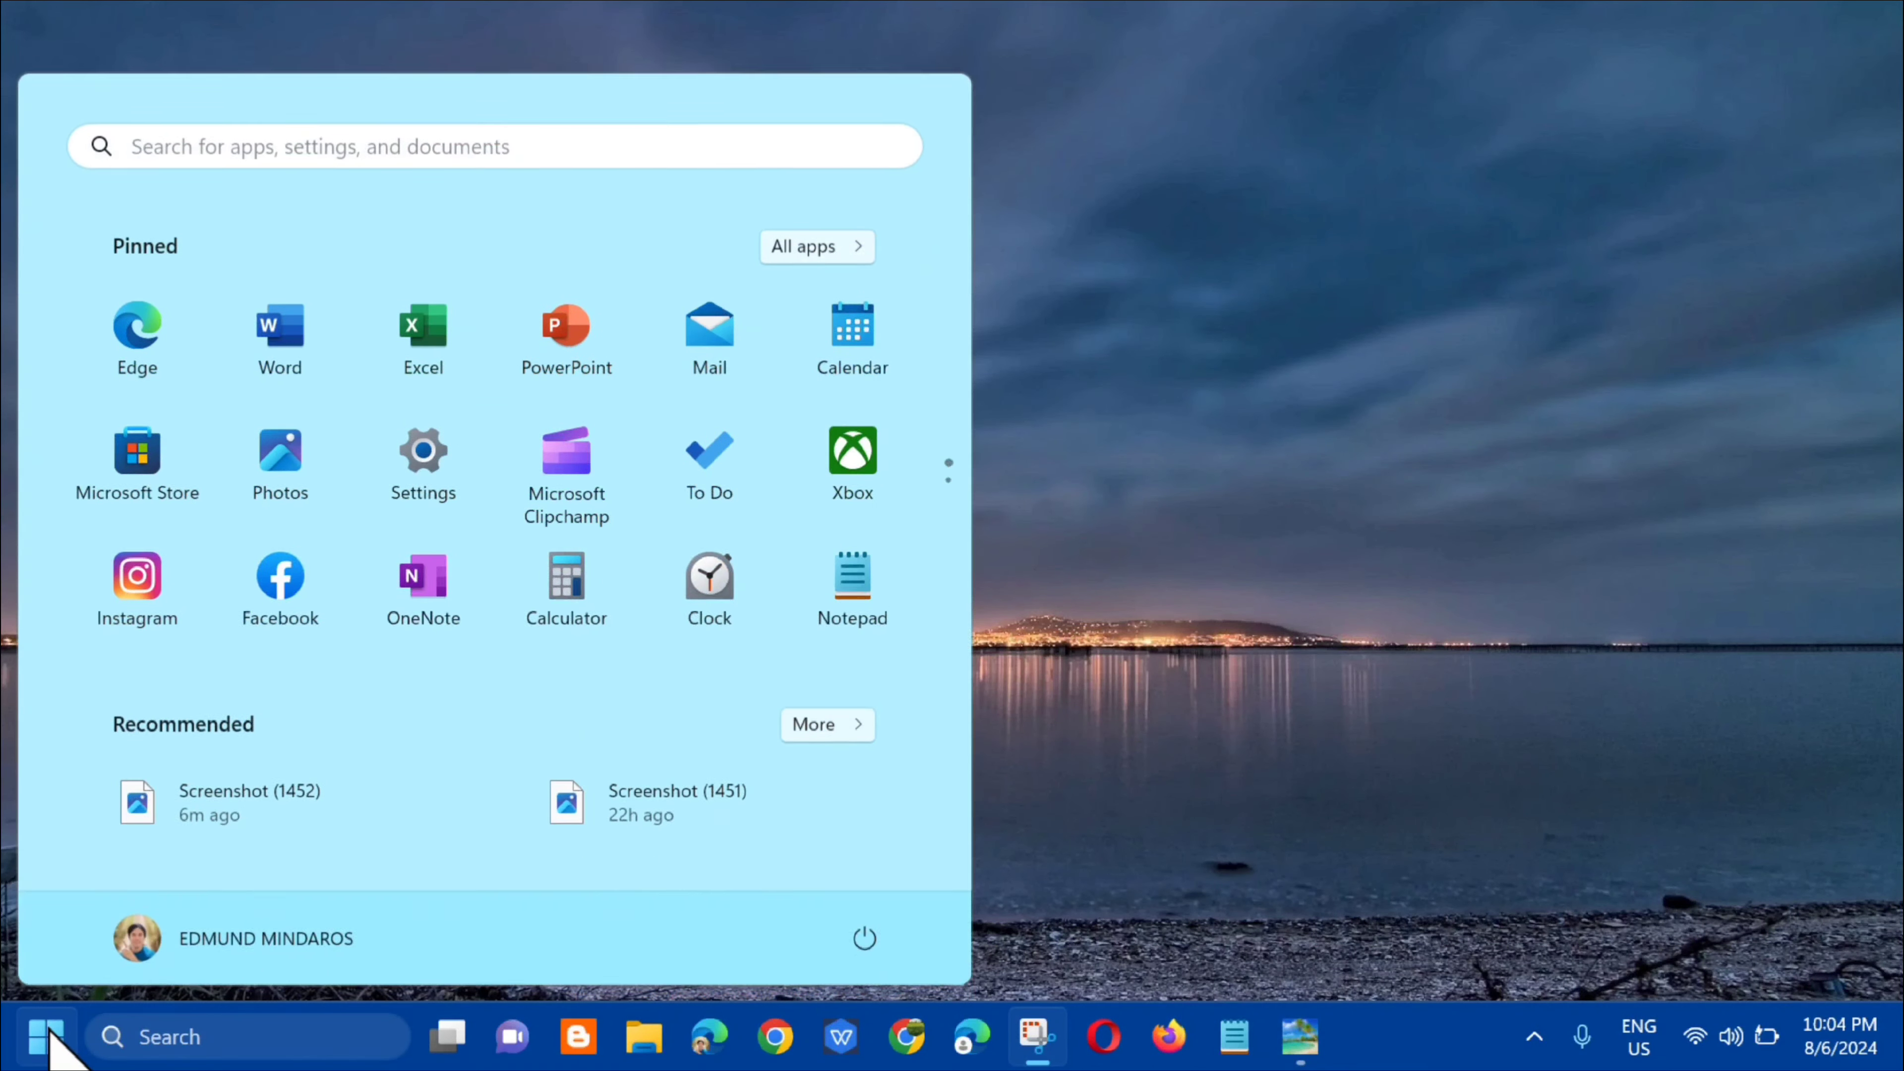
click(263, 143)
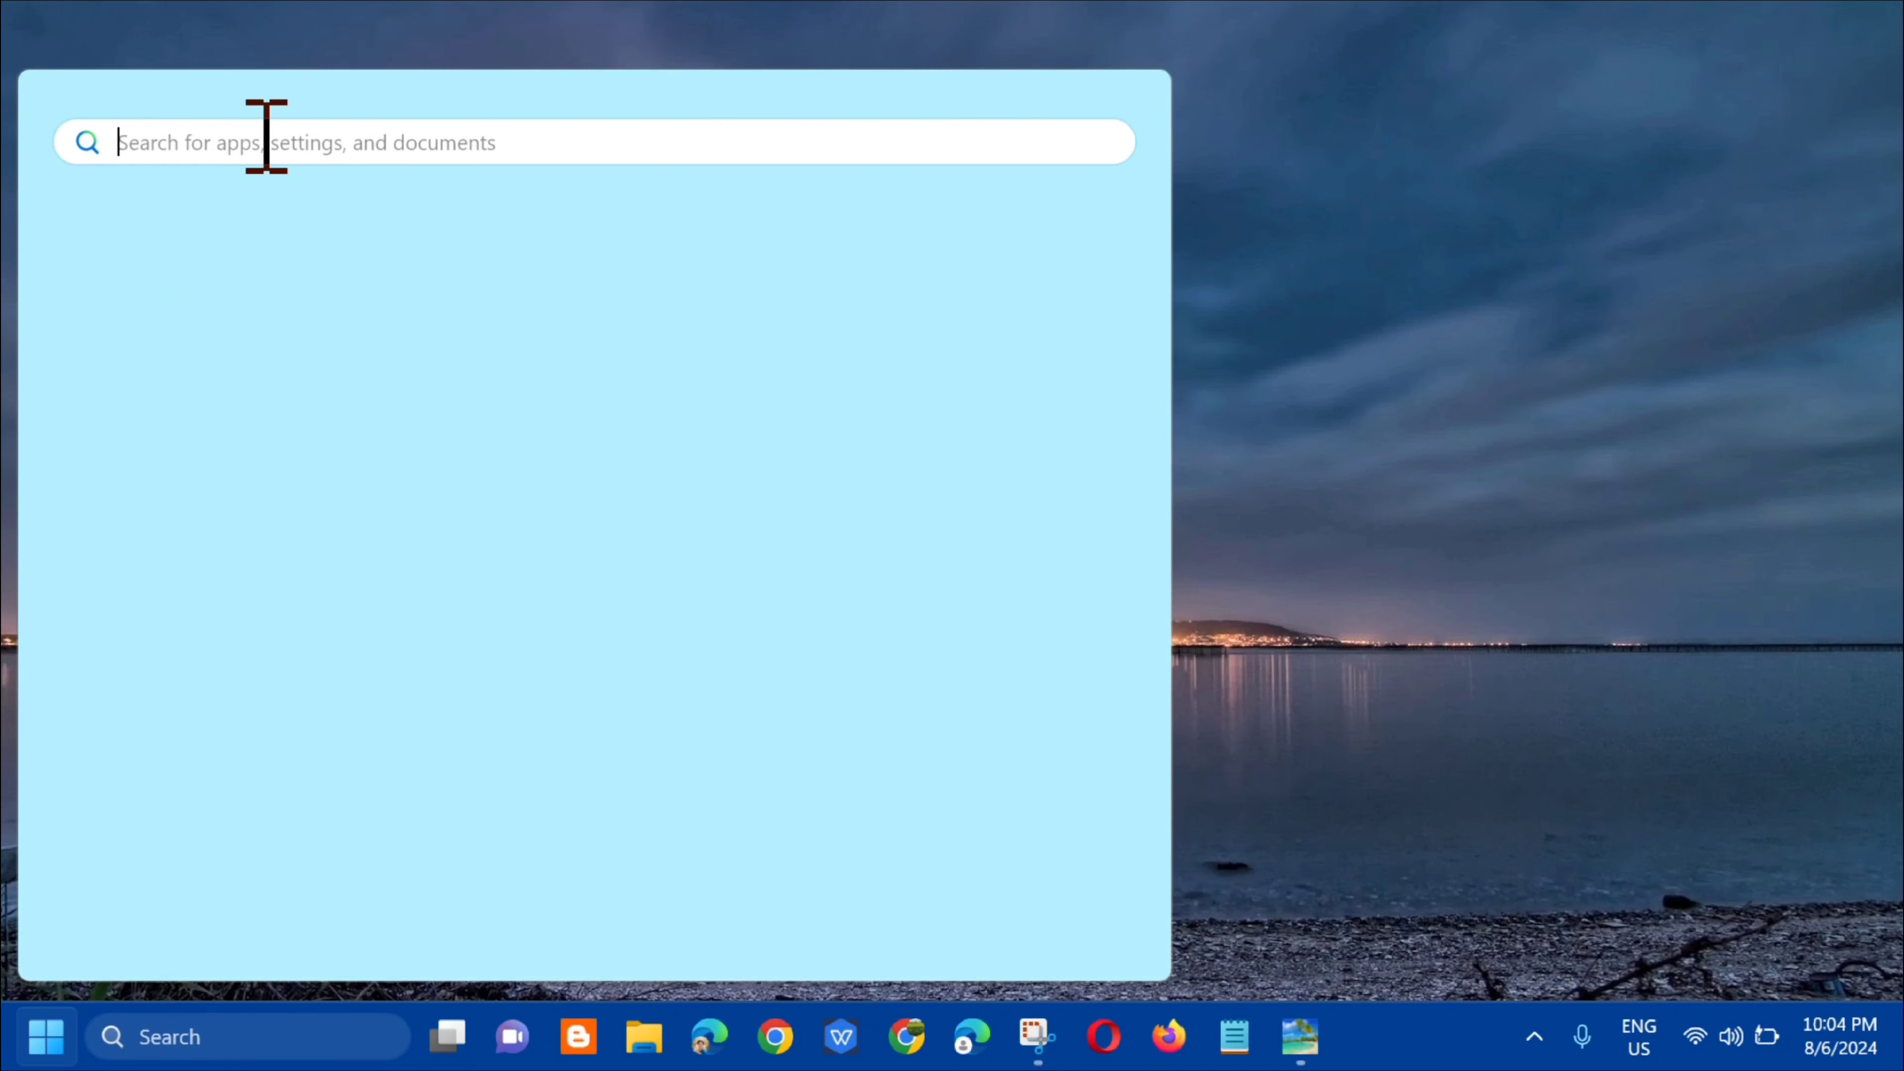
text(re3gis)
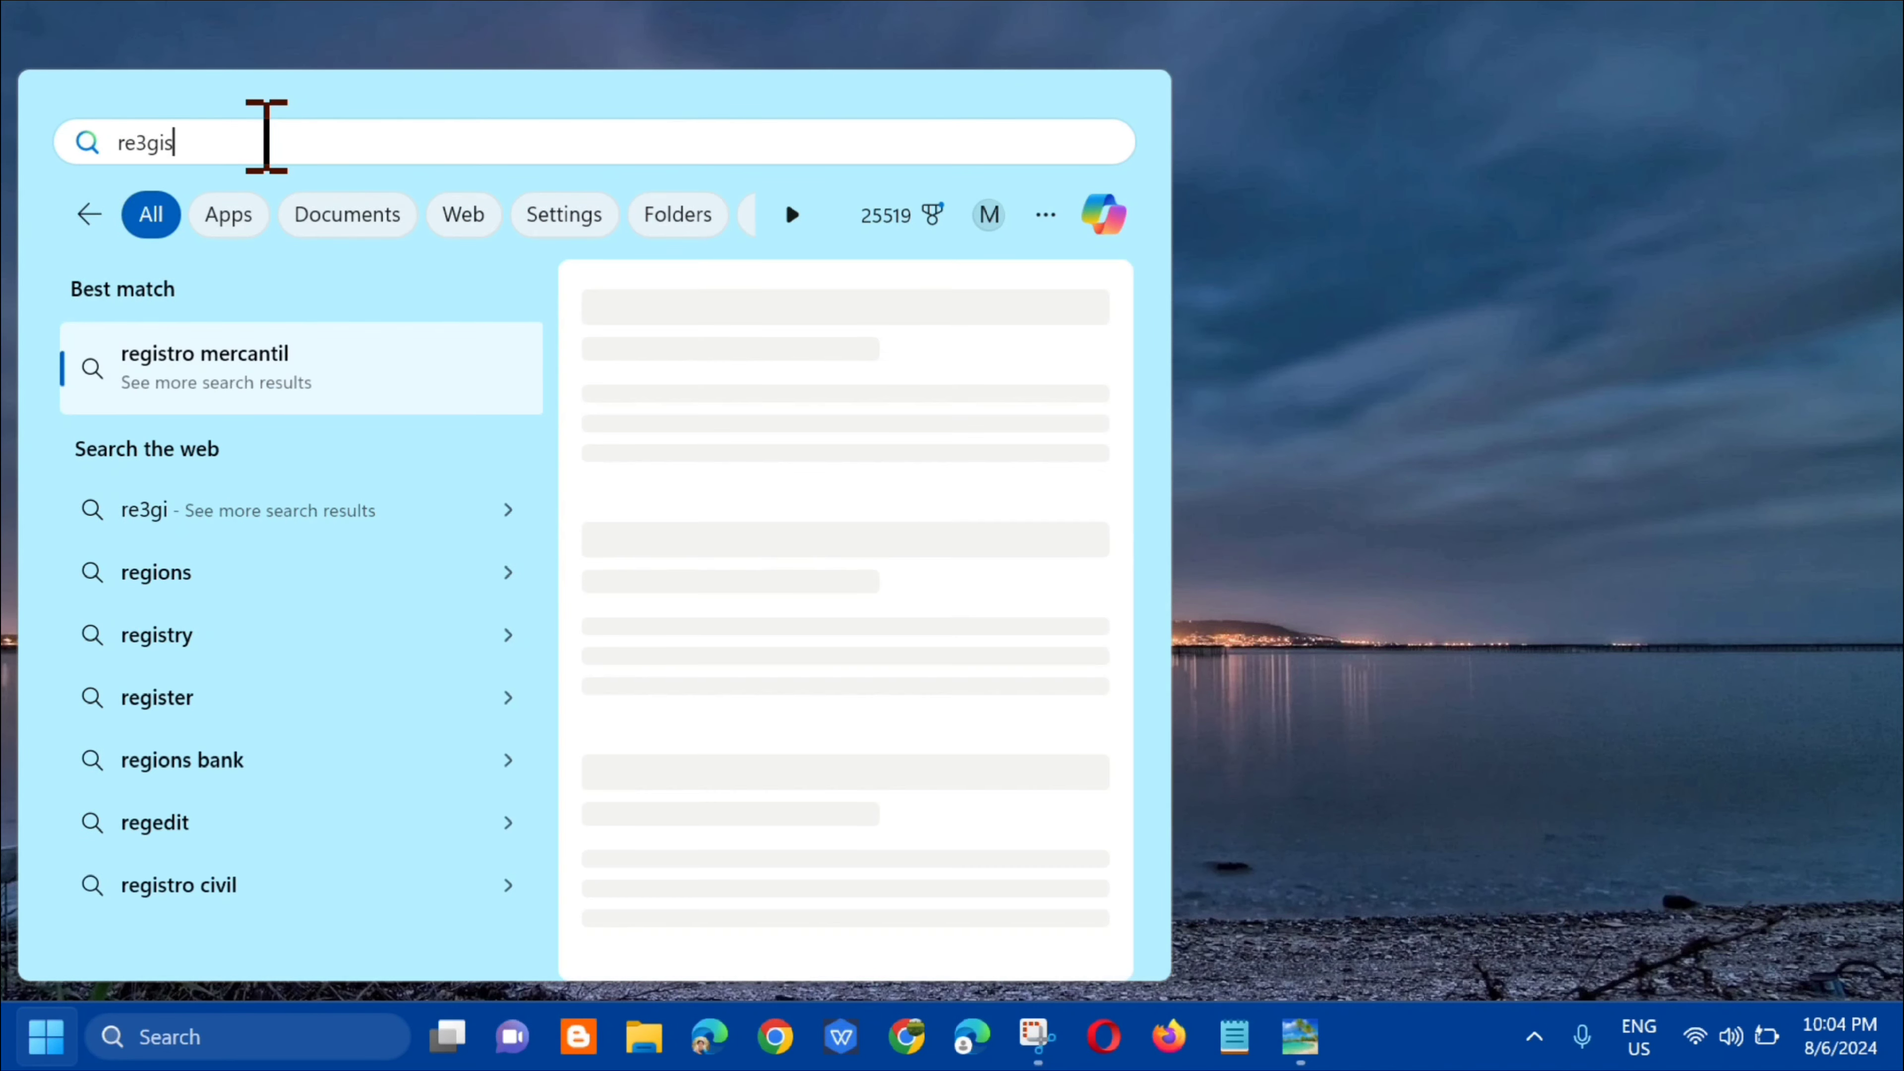
text(try)
key(BackSpace)
key(BackSpace)
key(BackSpace)
key(BackSpace)
key(BackSpace)
key(BackSpace)
key(BackSpace)
key(BackSpace)
key(BackSpace)
Search for "registry" and run Registry Editor as administrator, allowing it to make changes to the device
text(r)
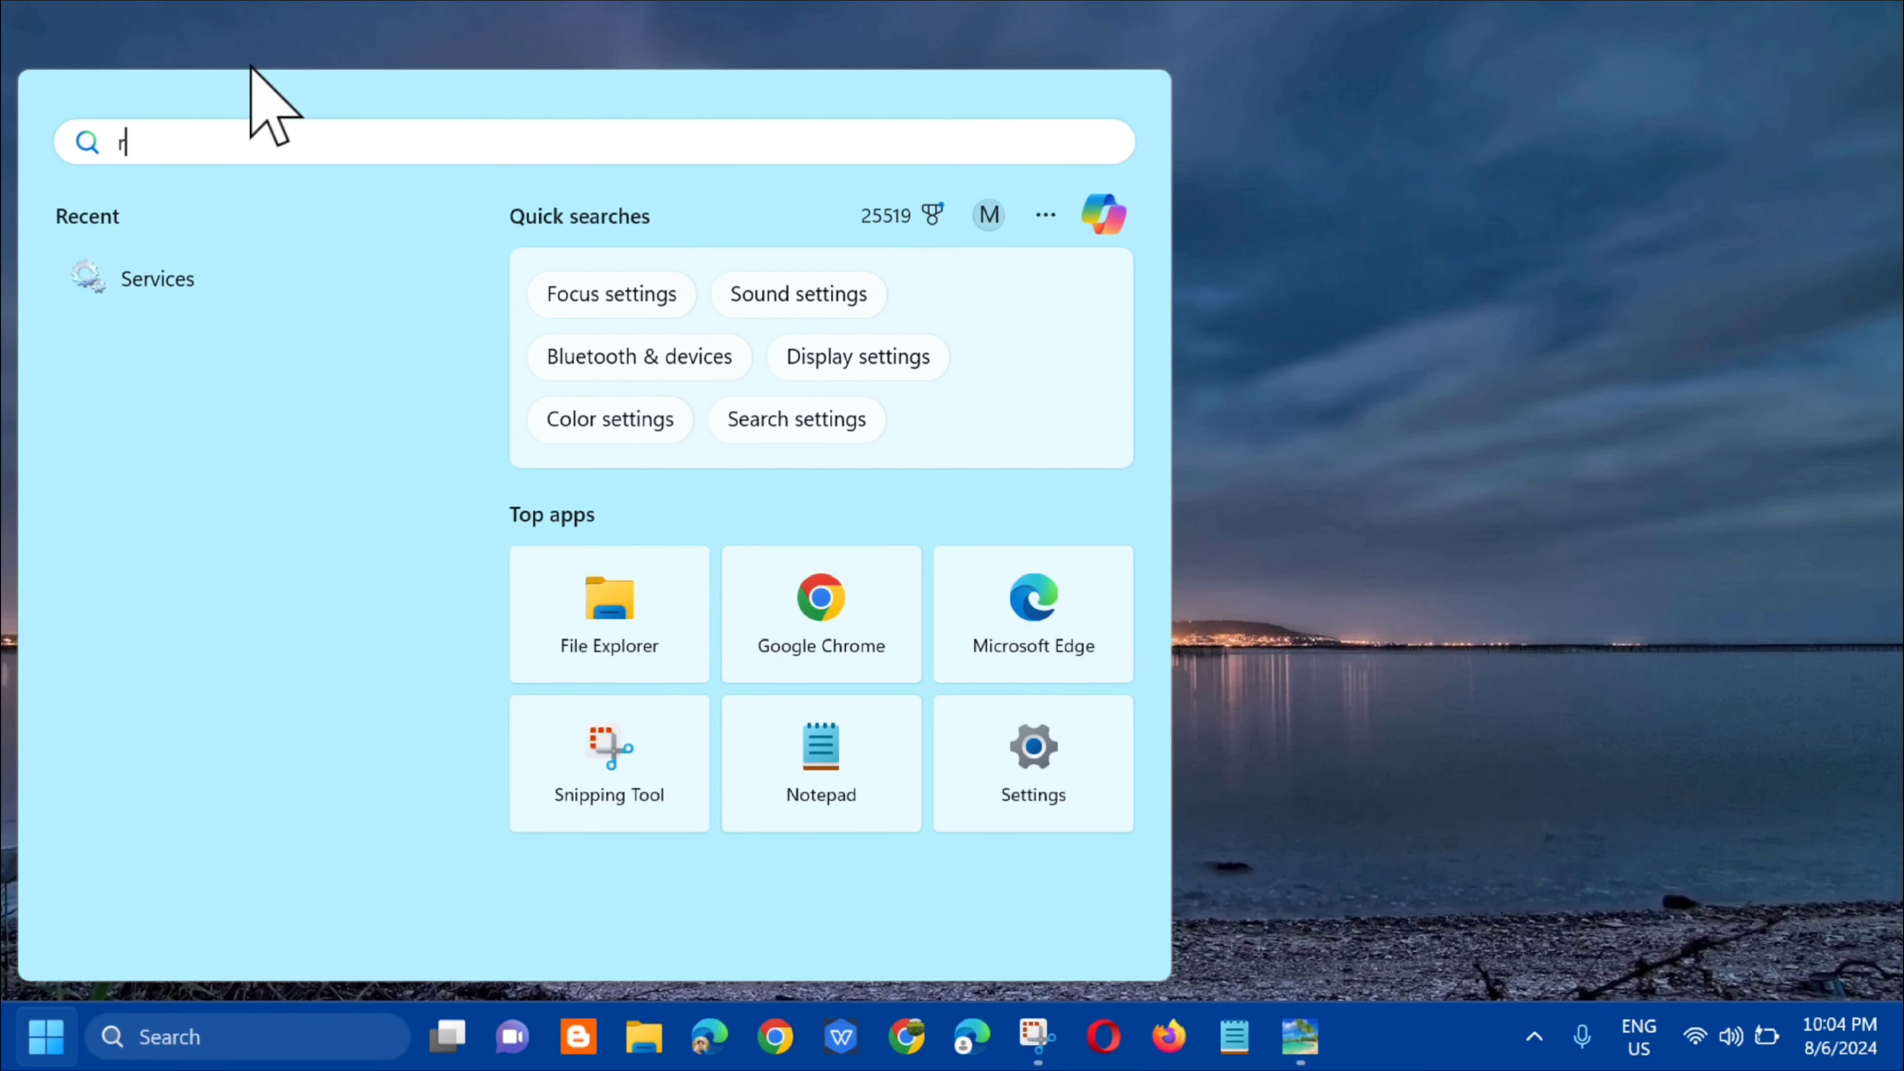
text(egistry)
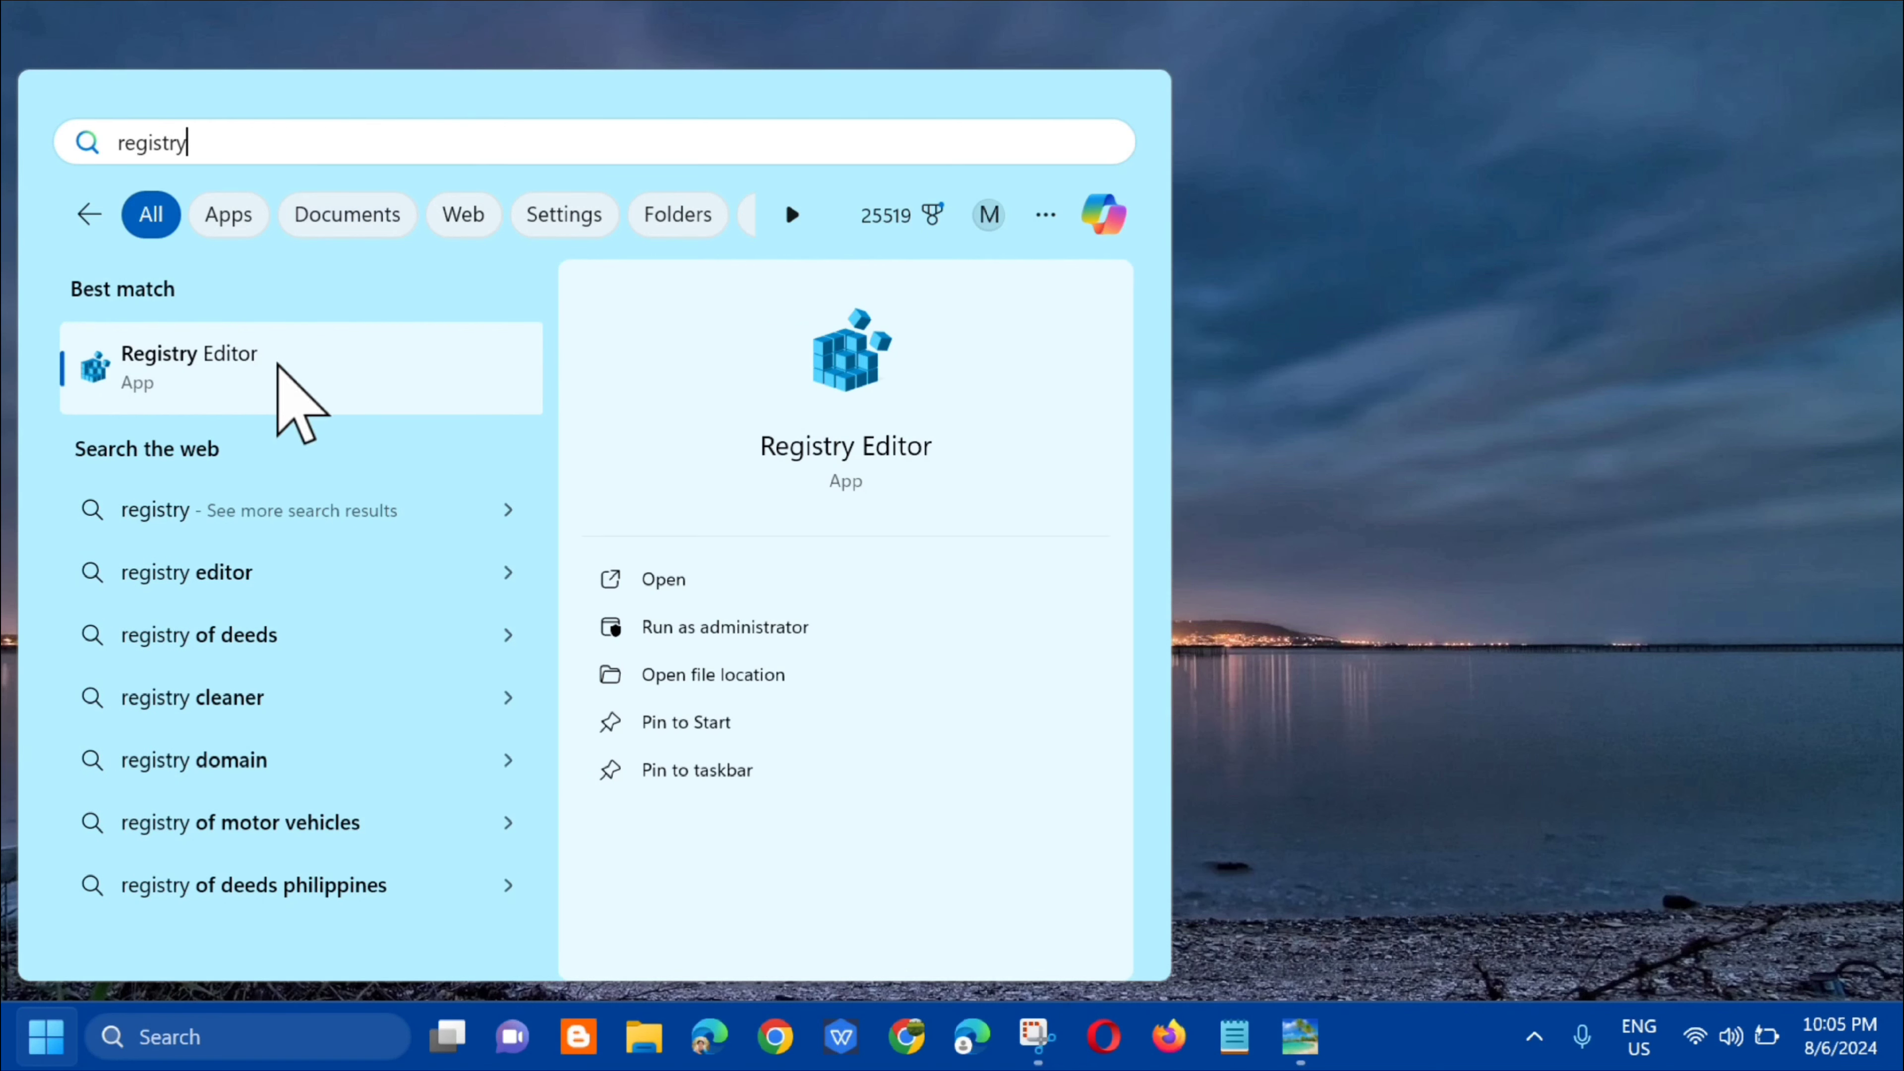
click(294, 366)
right_click(294, 366)
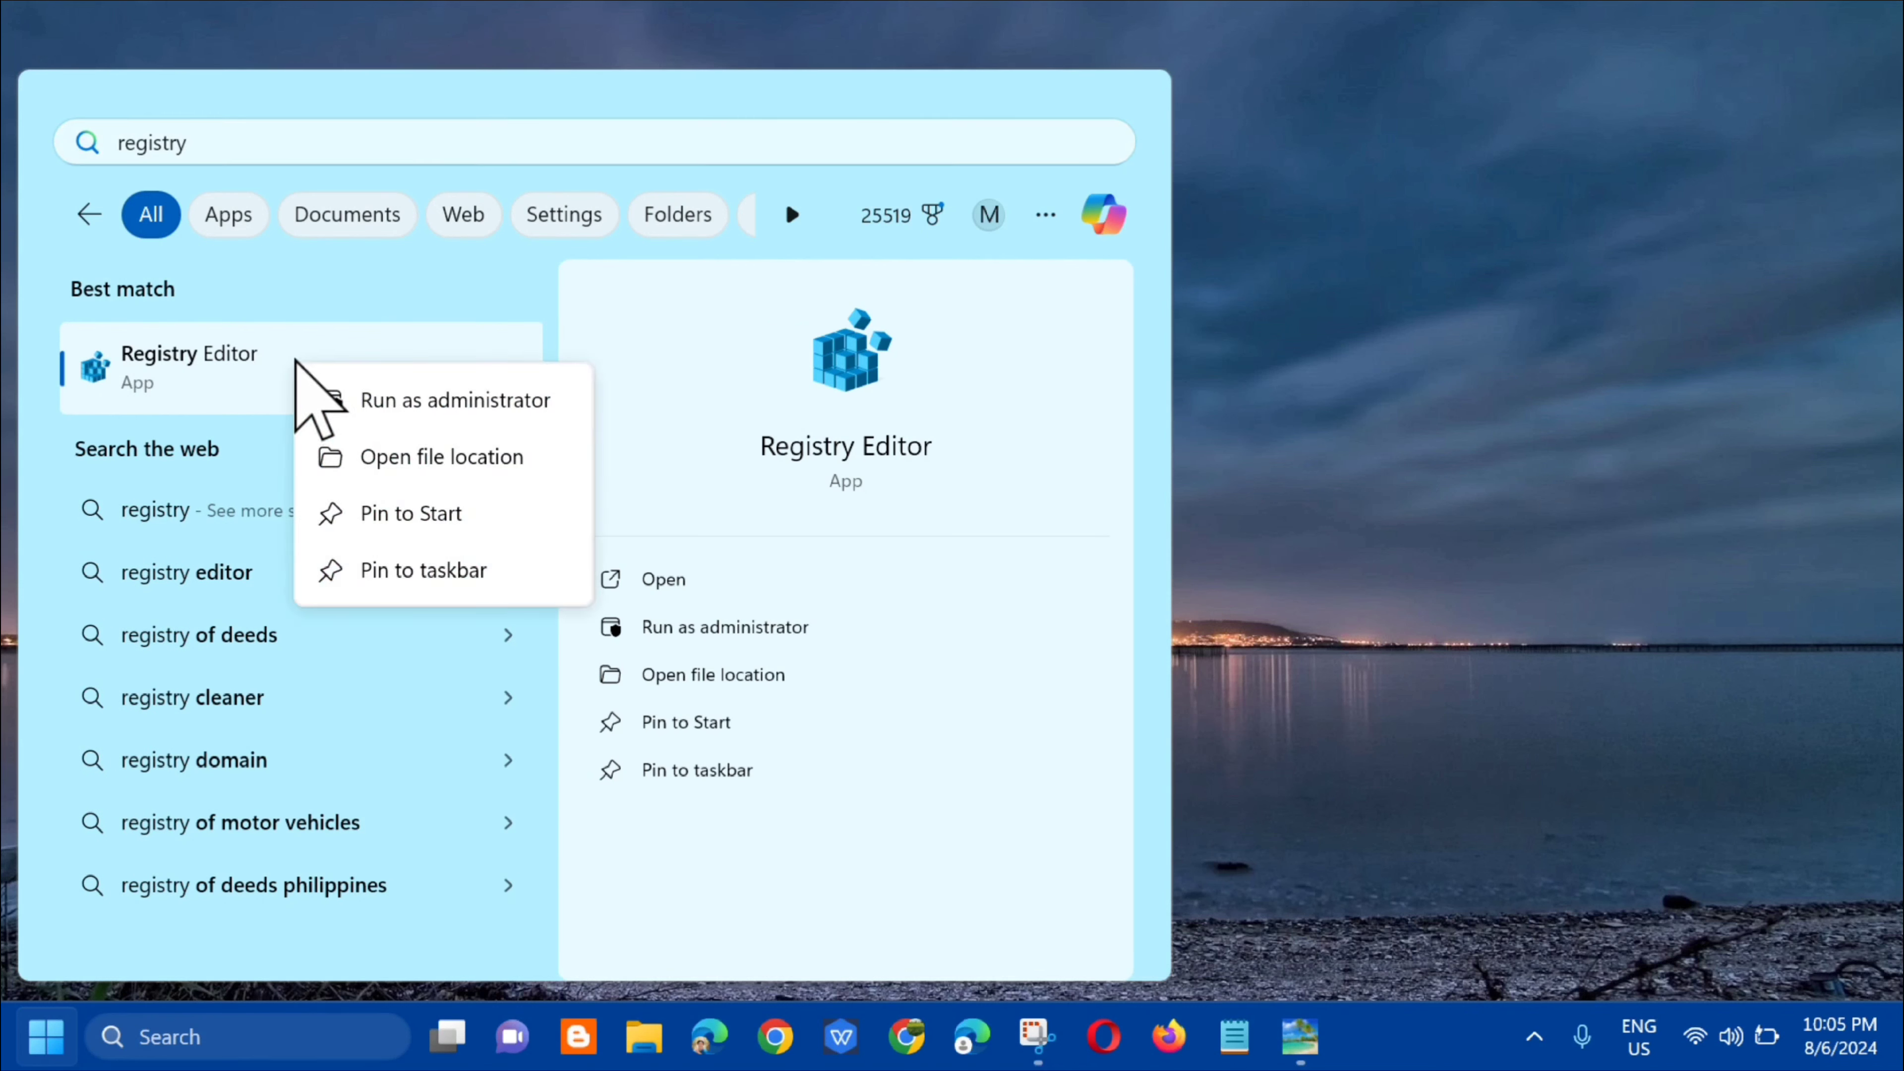
click(440, 402)
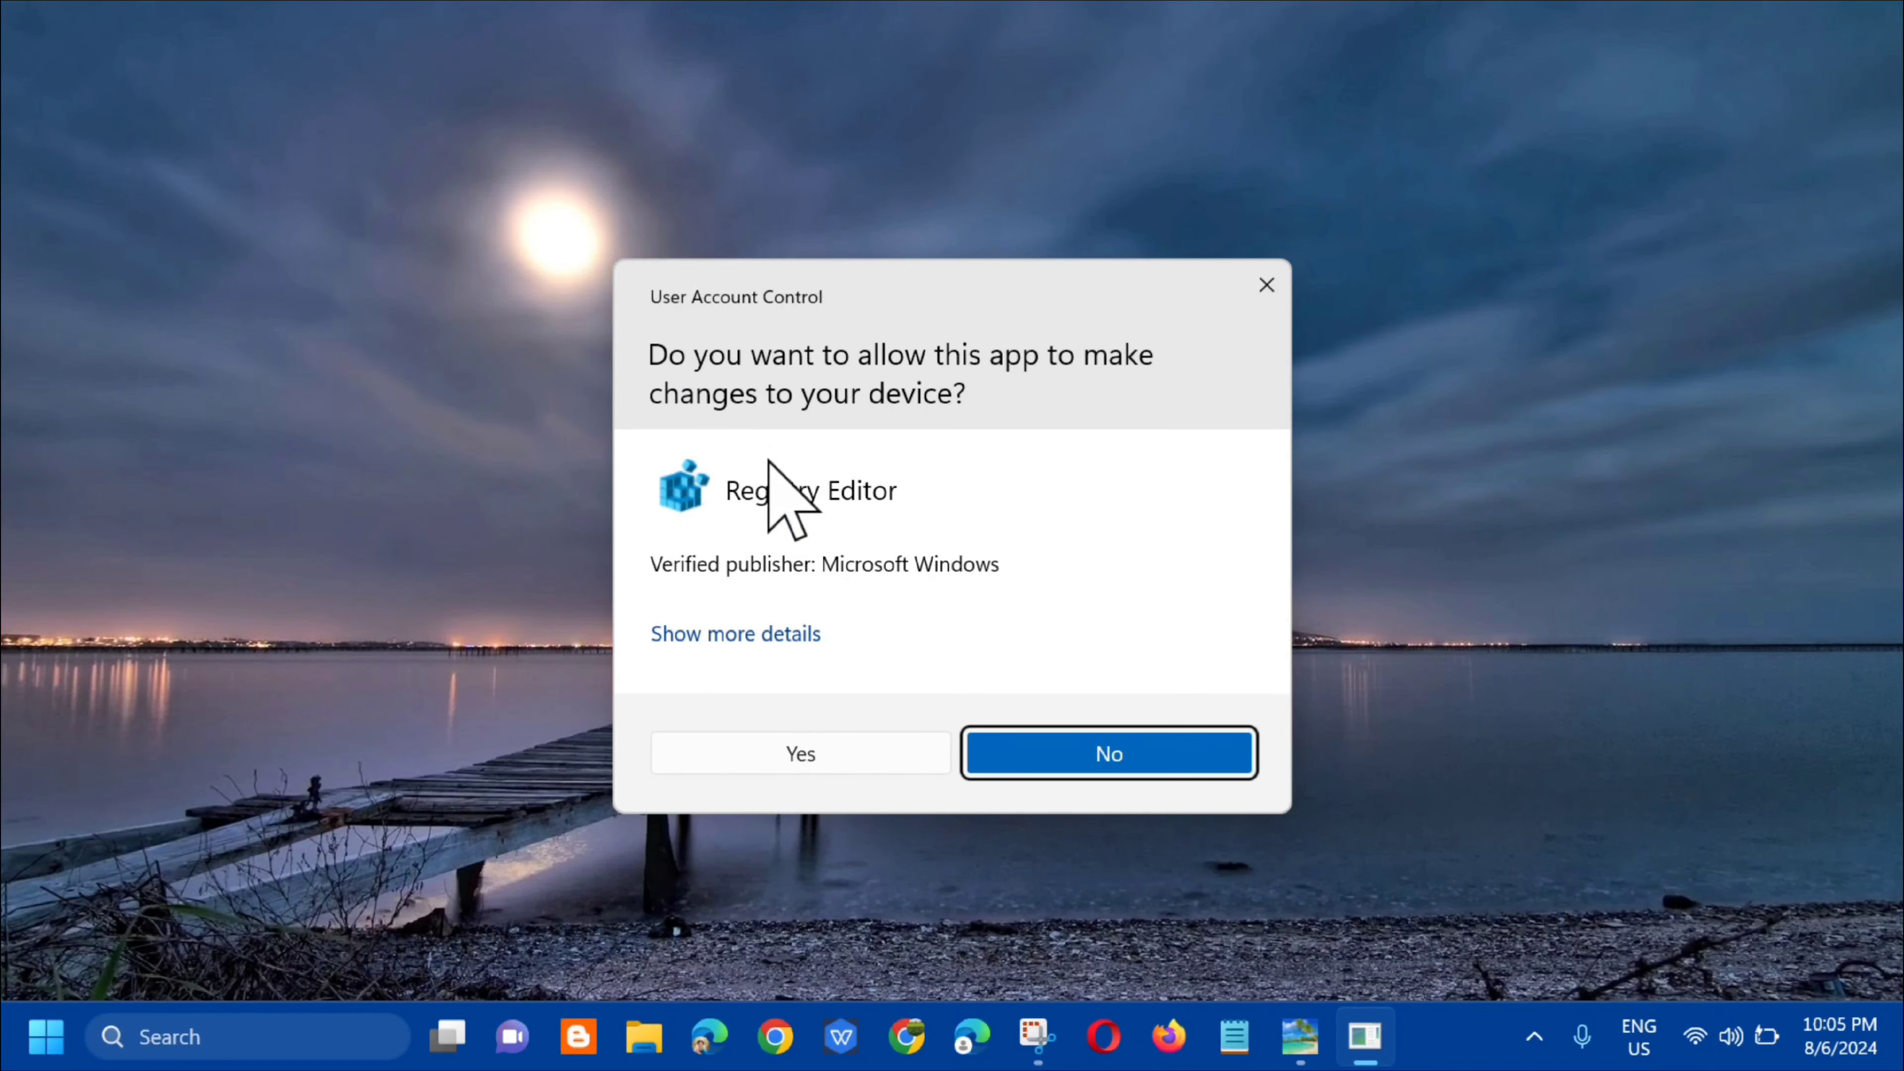
click(787, 754)
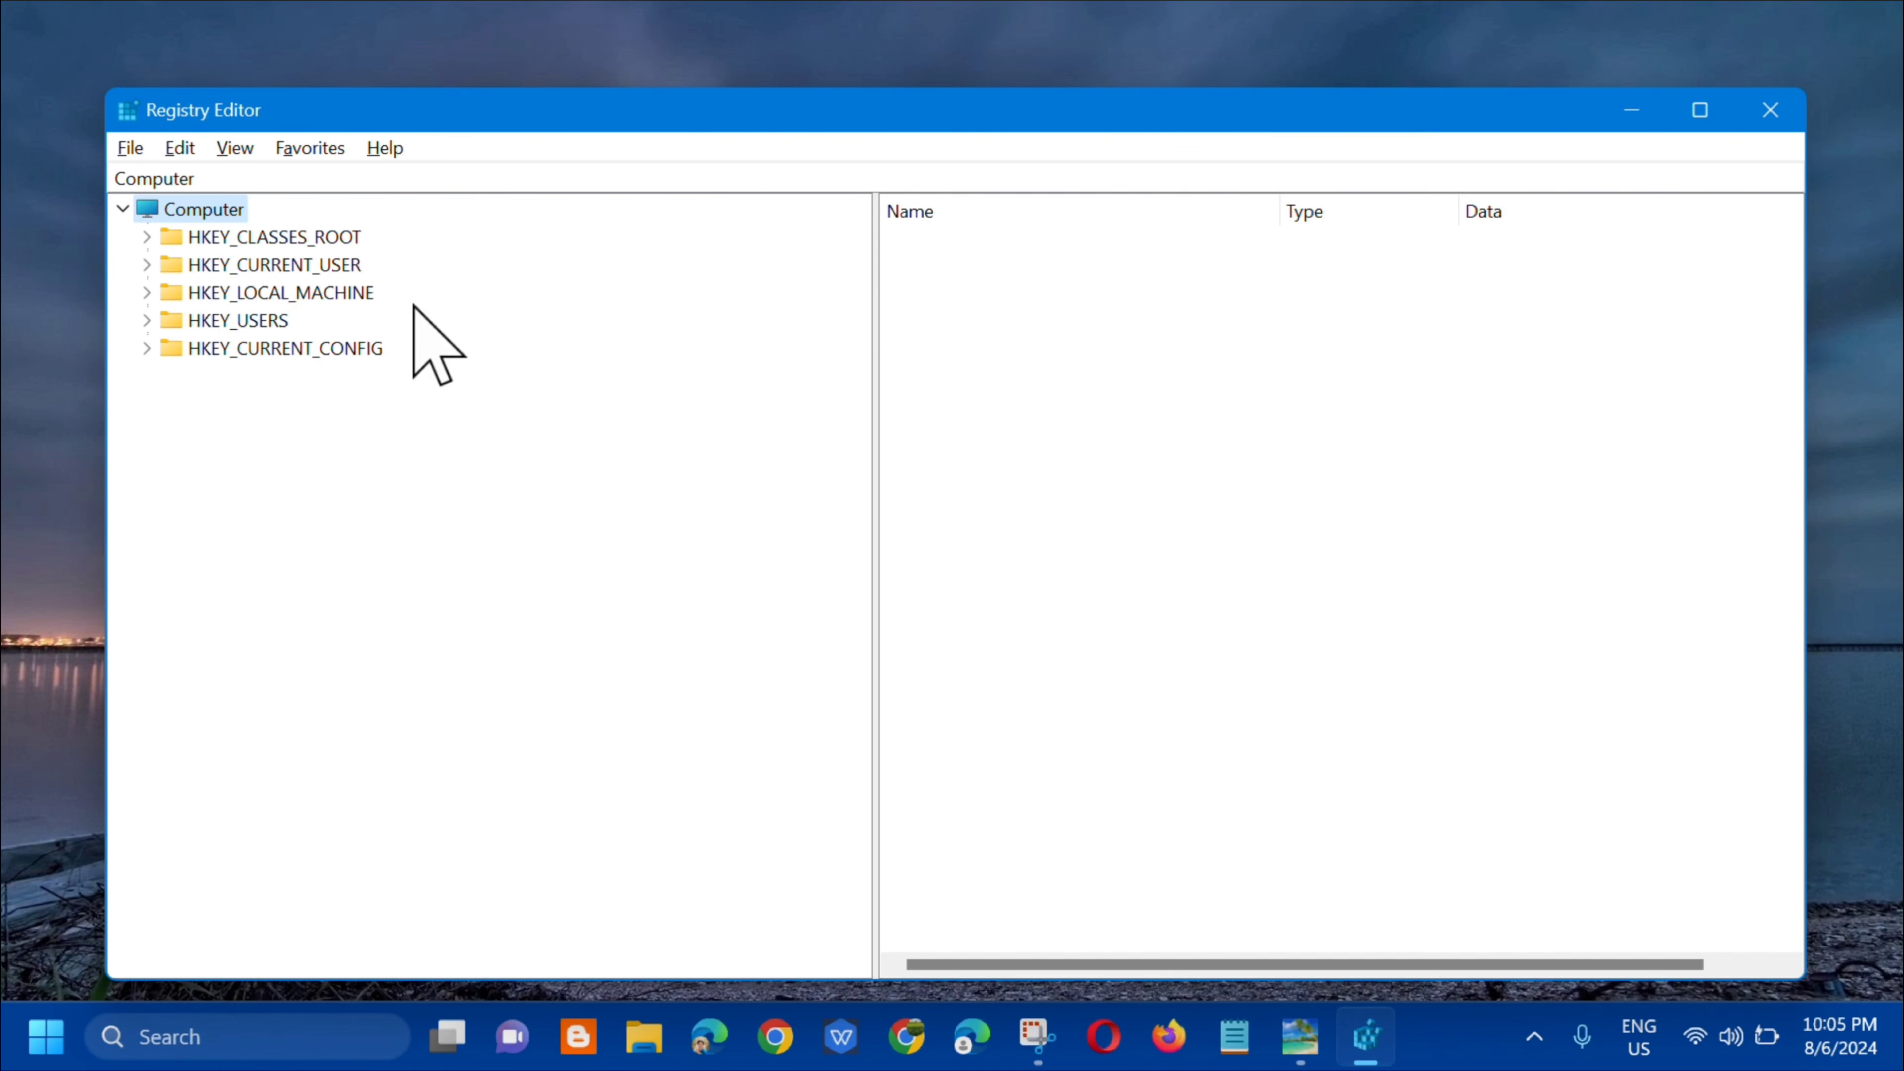
click(129, 151)
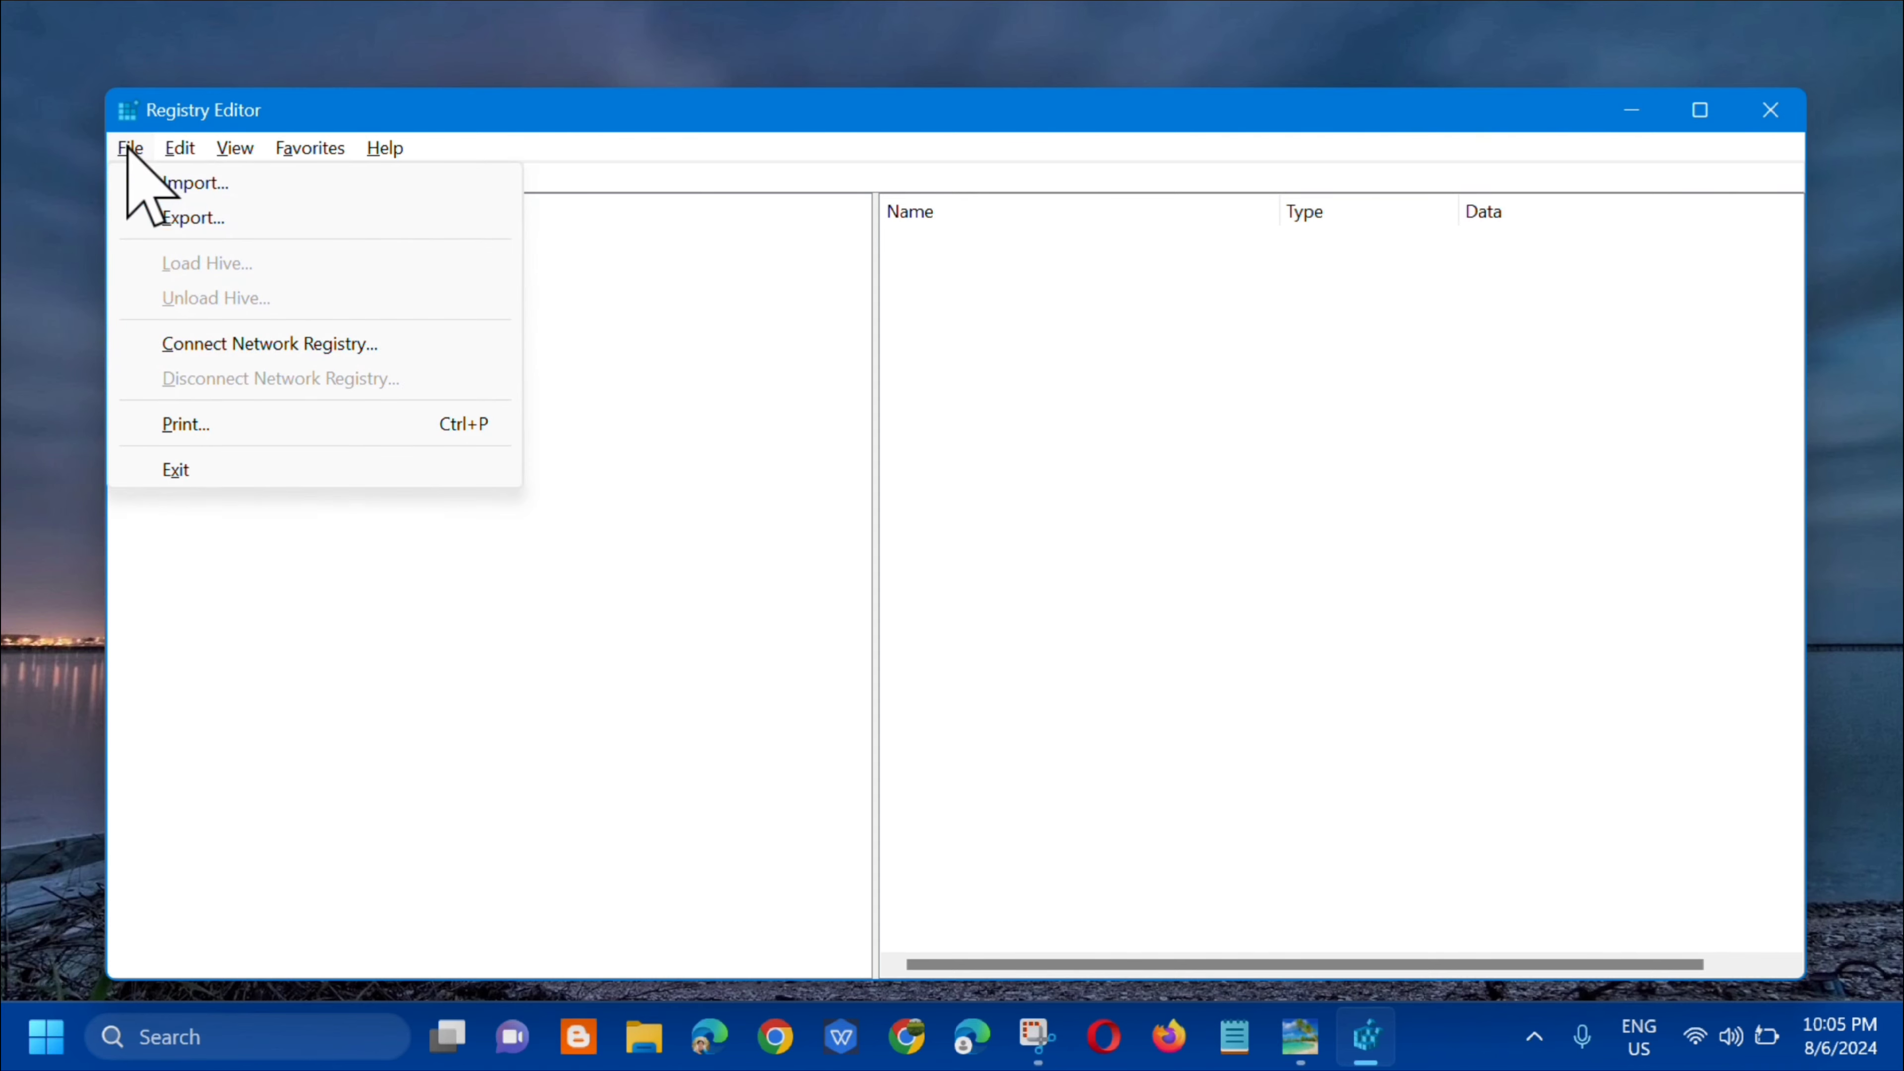
click(165, 219)
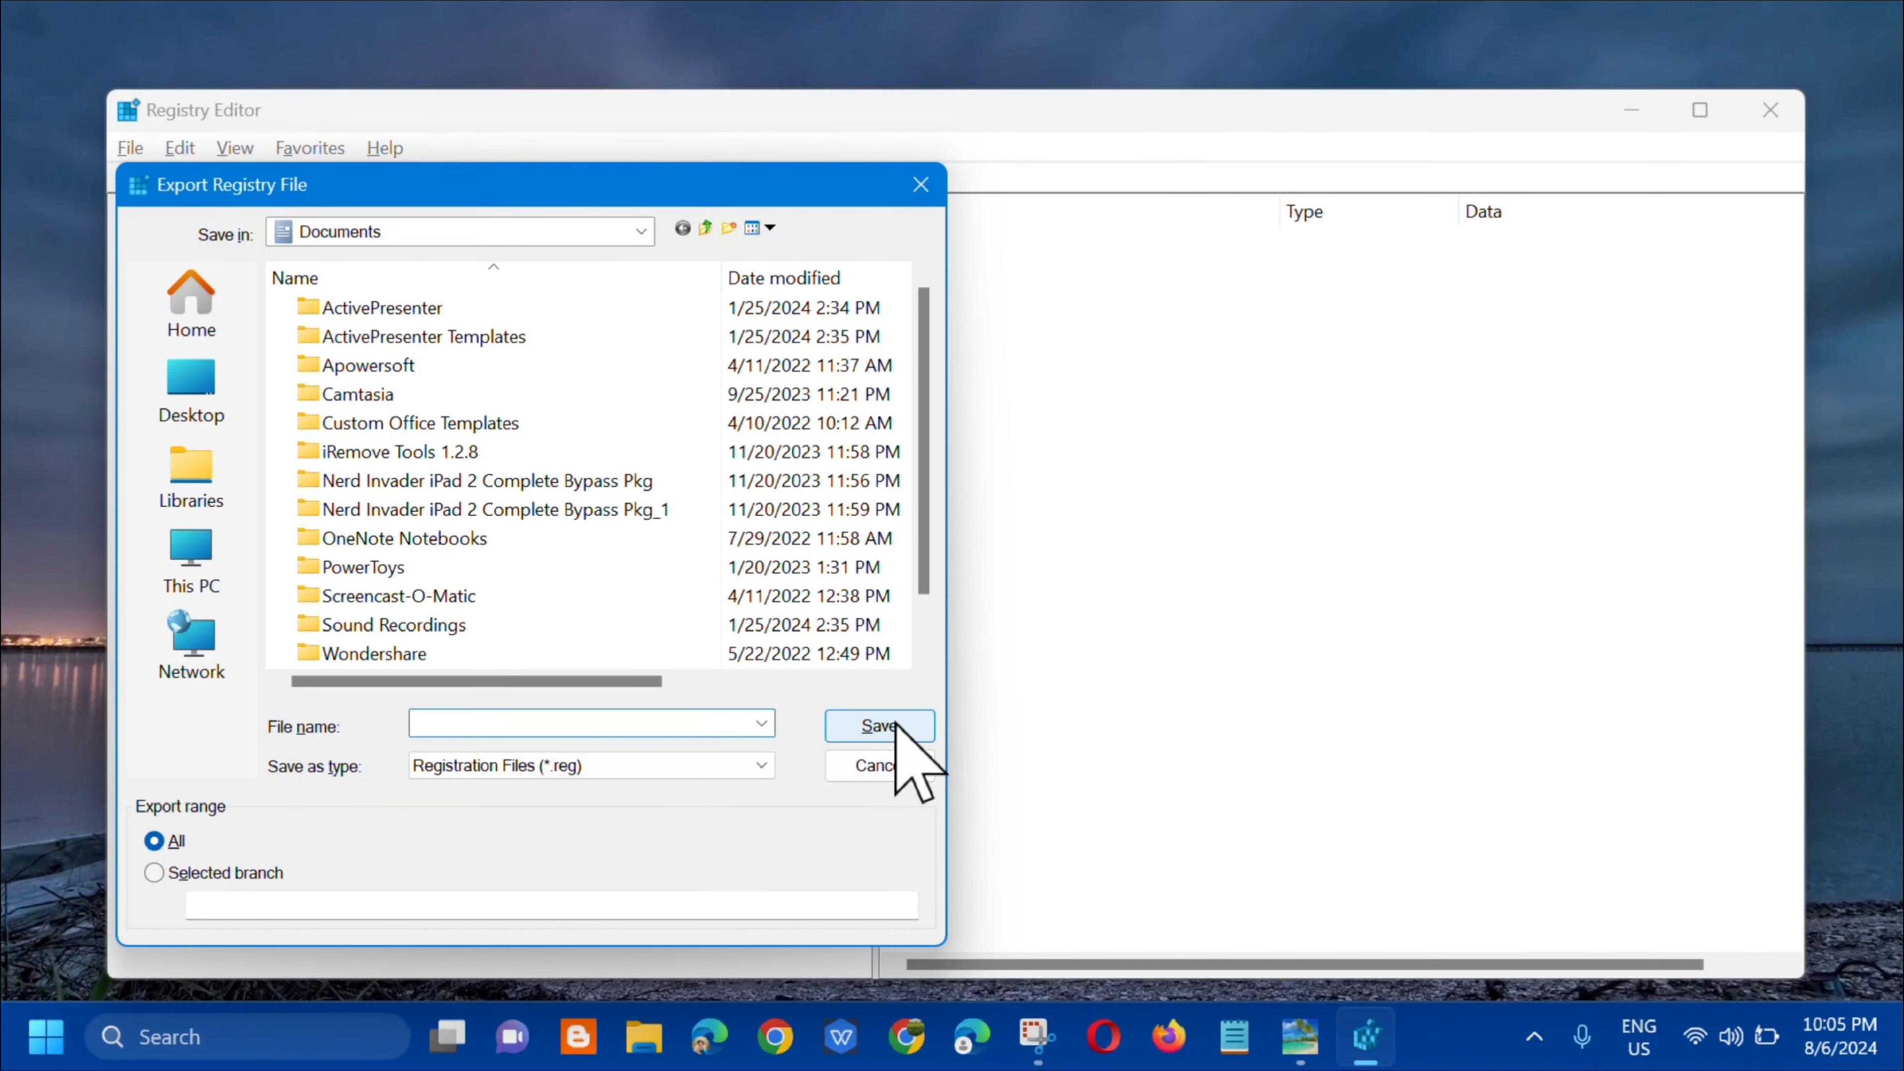
click(888, 766)
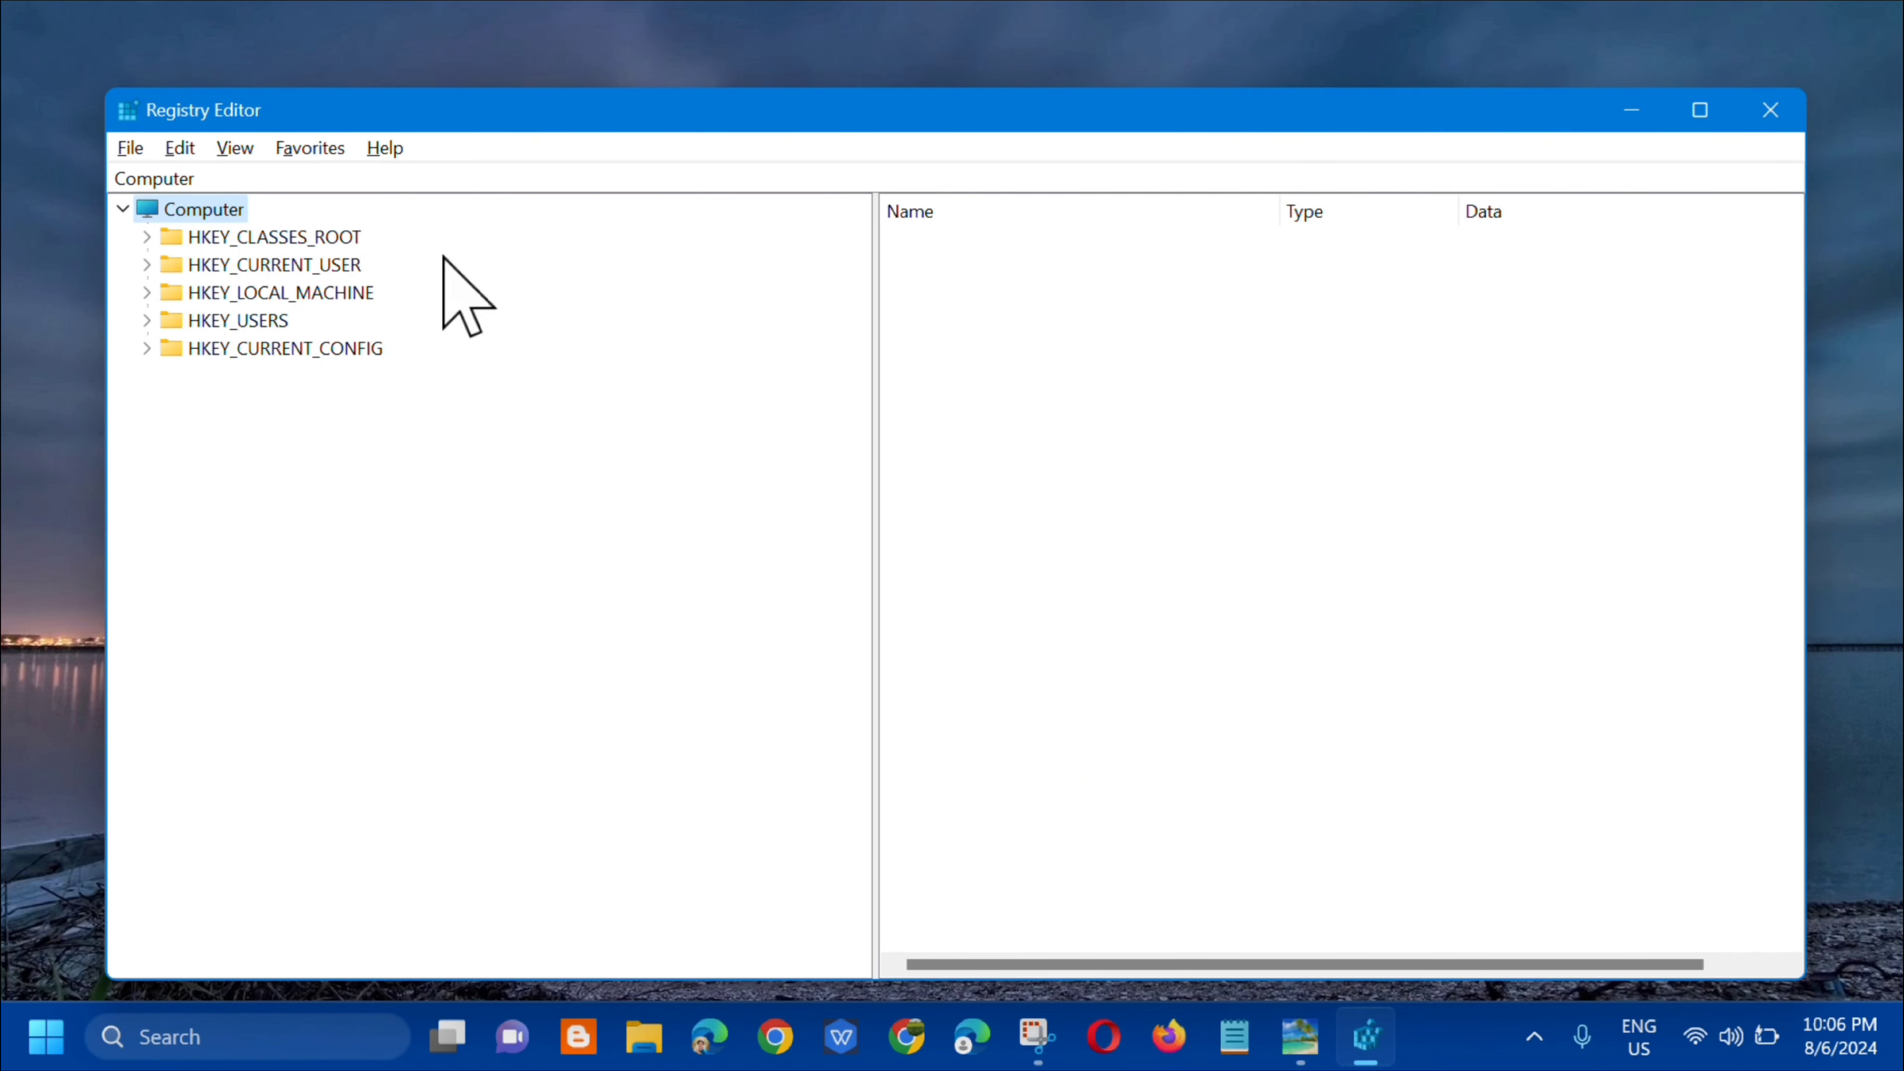
click(129, 150)
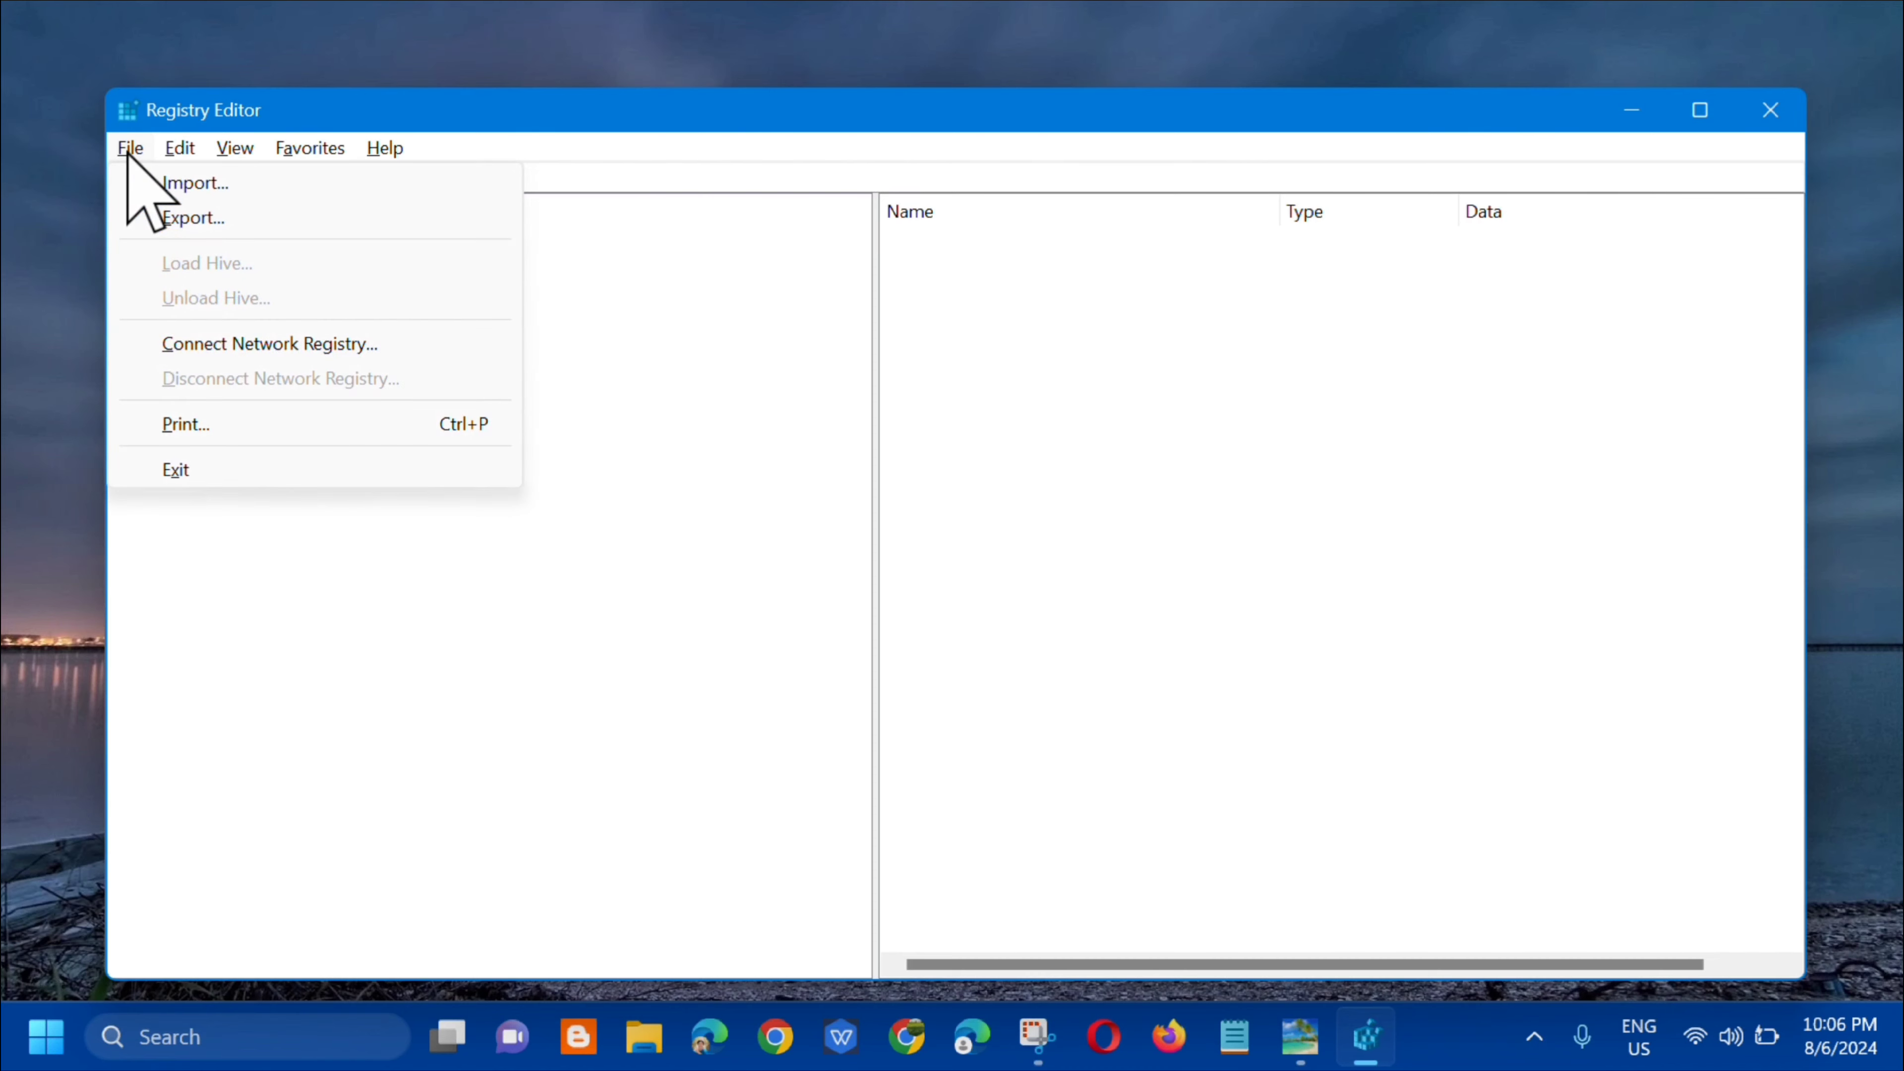
click(174, 185)
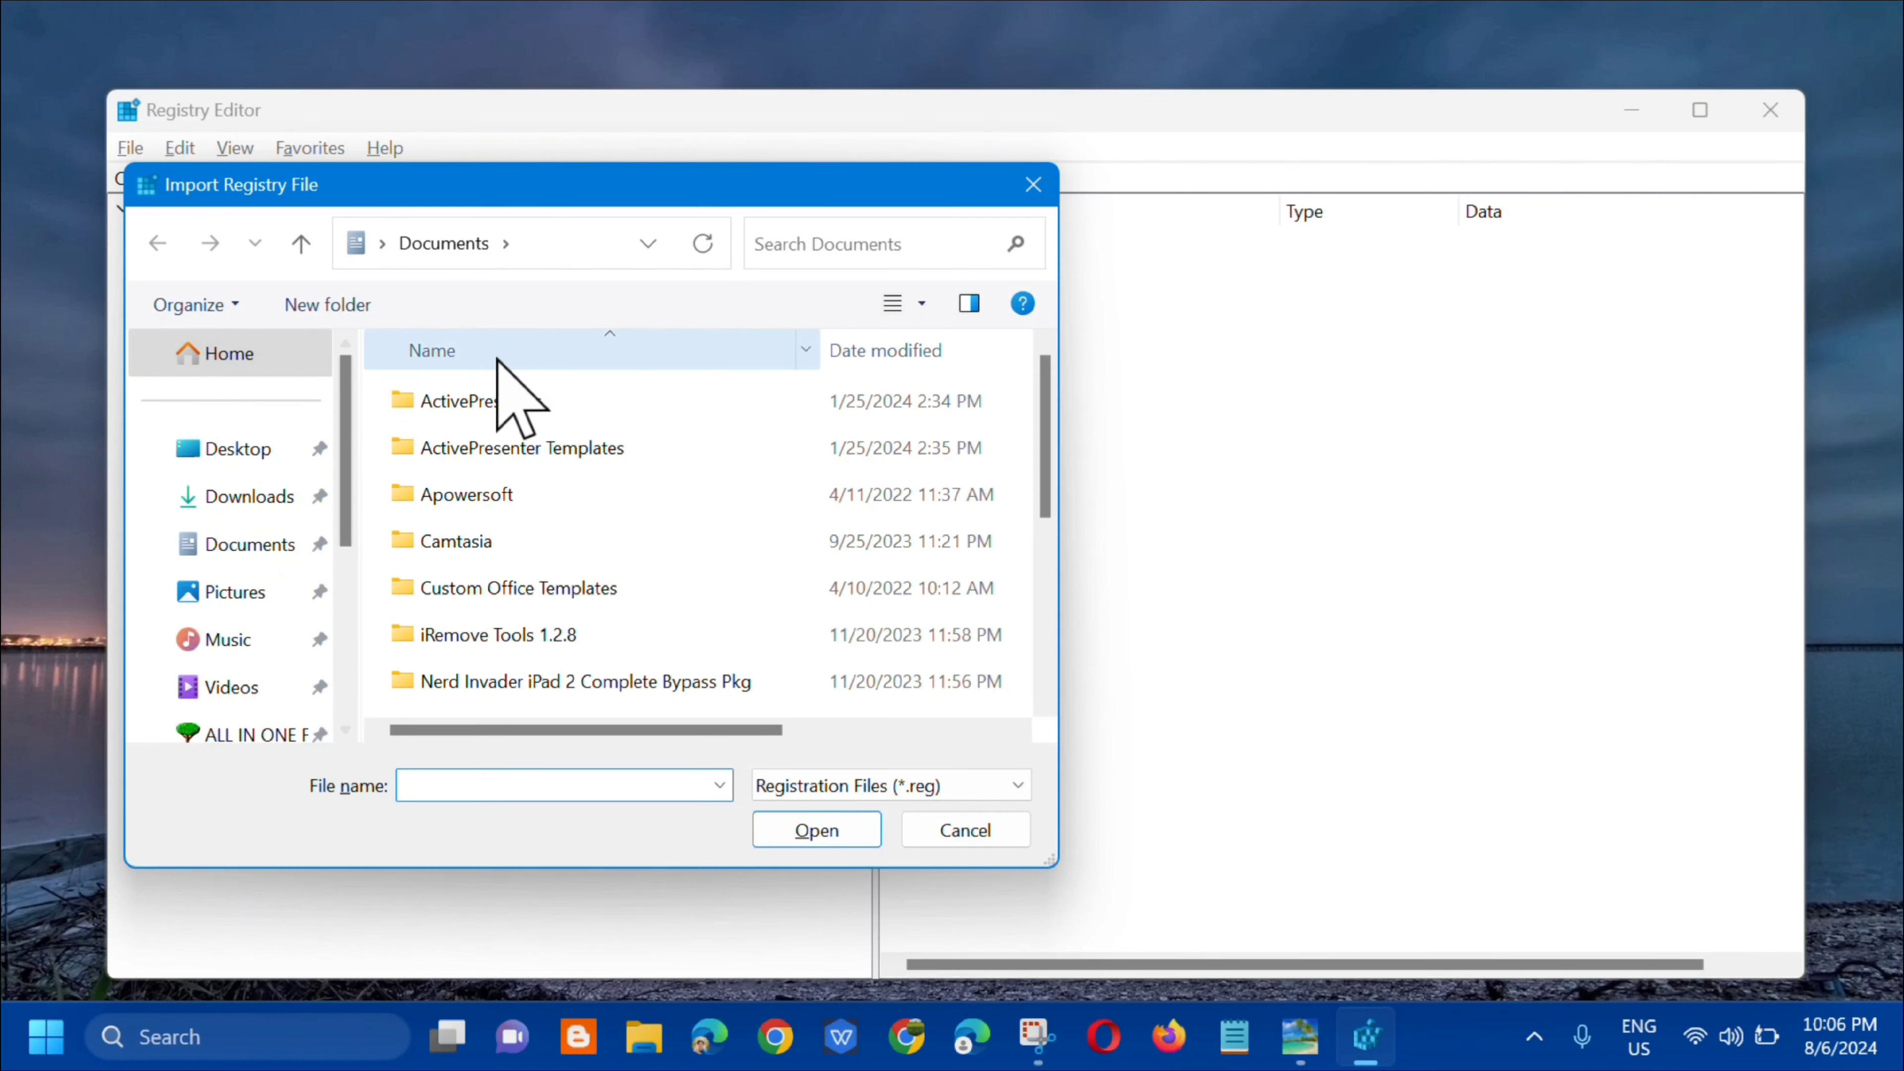
scroll(517, 615, down, 3)
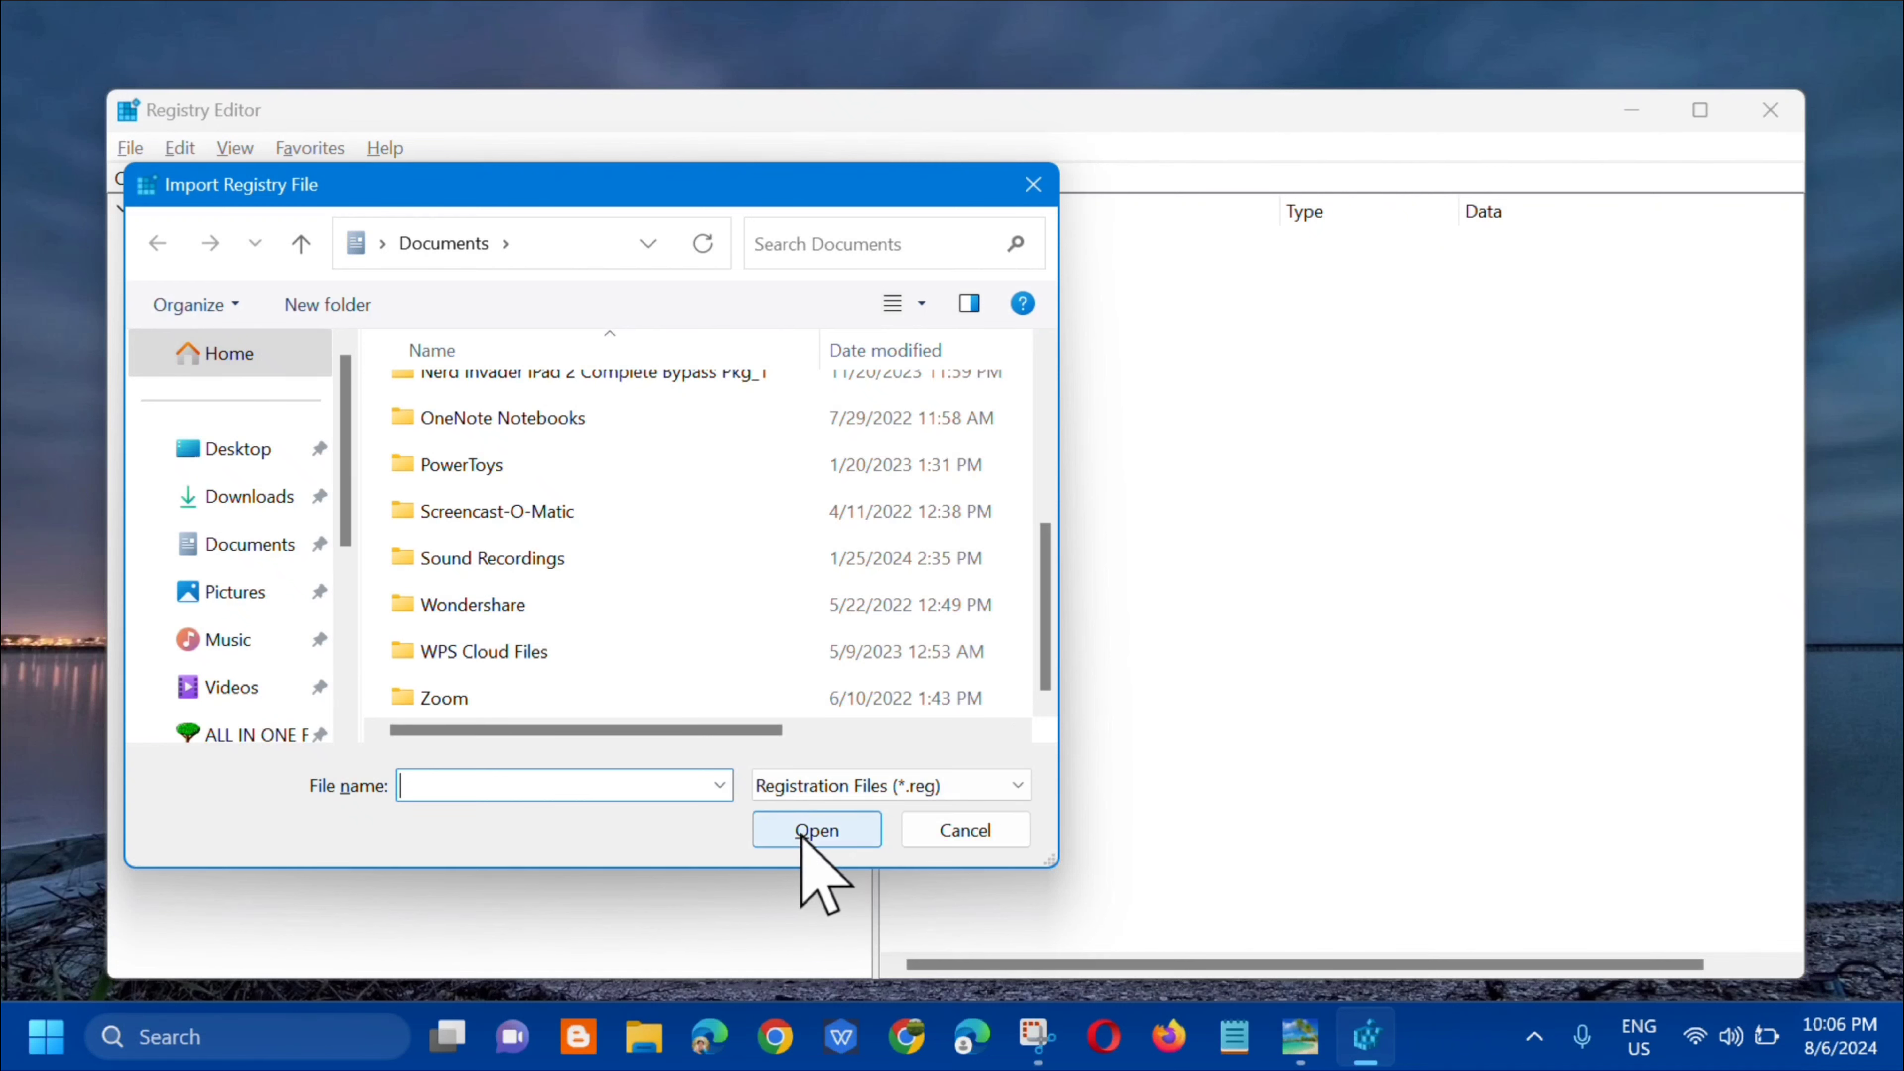
click(973, 834)
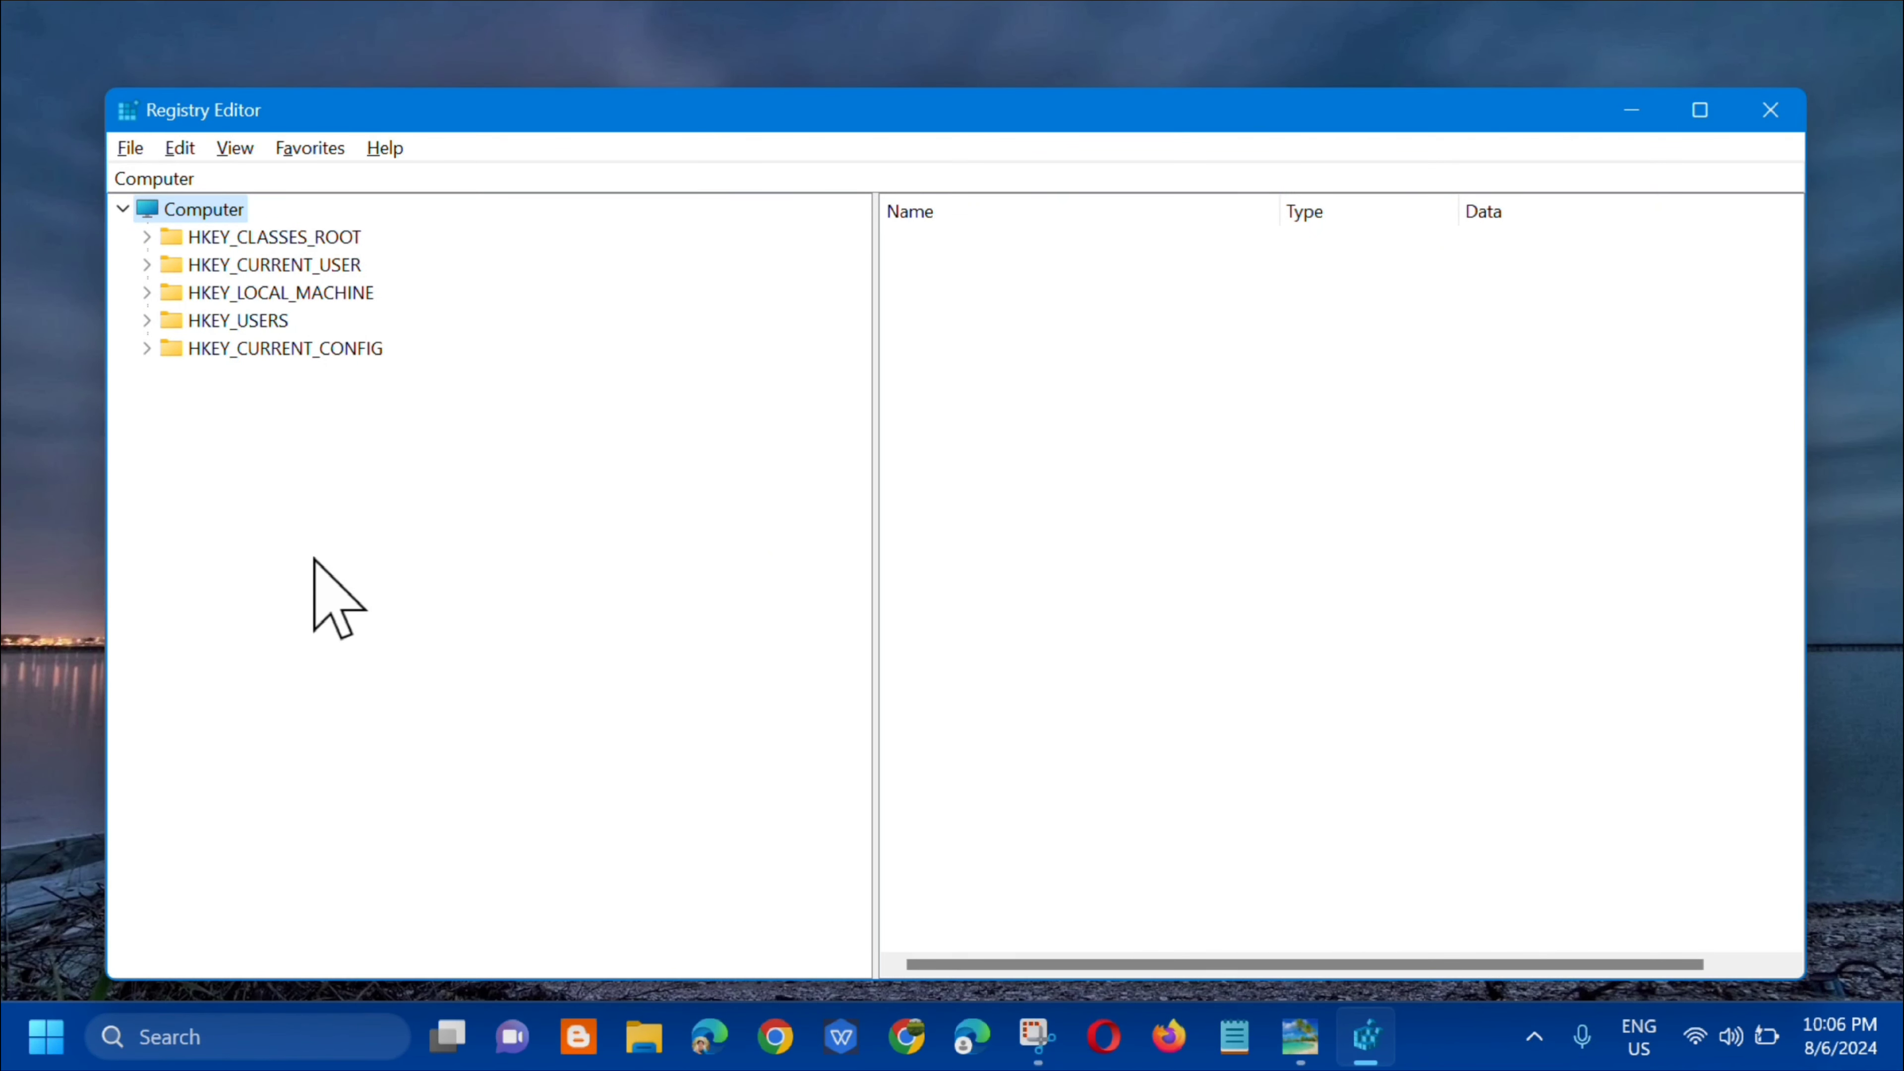
Go to the registry key HKEY_LOCAL_MACHINE\SYSTEM\CurrentControlSet\Control\FileSystem and select its NtfsDisableEncryption value
double_click(209, 292)
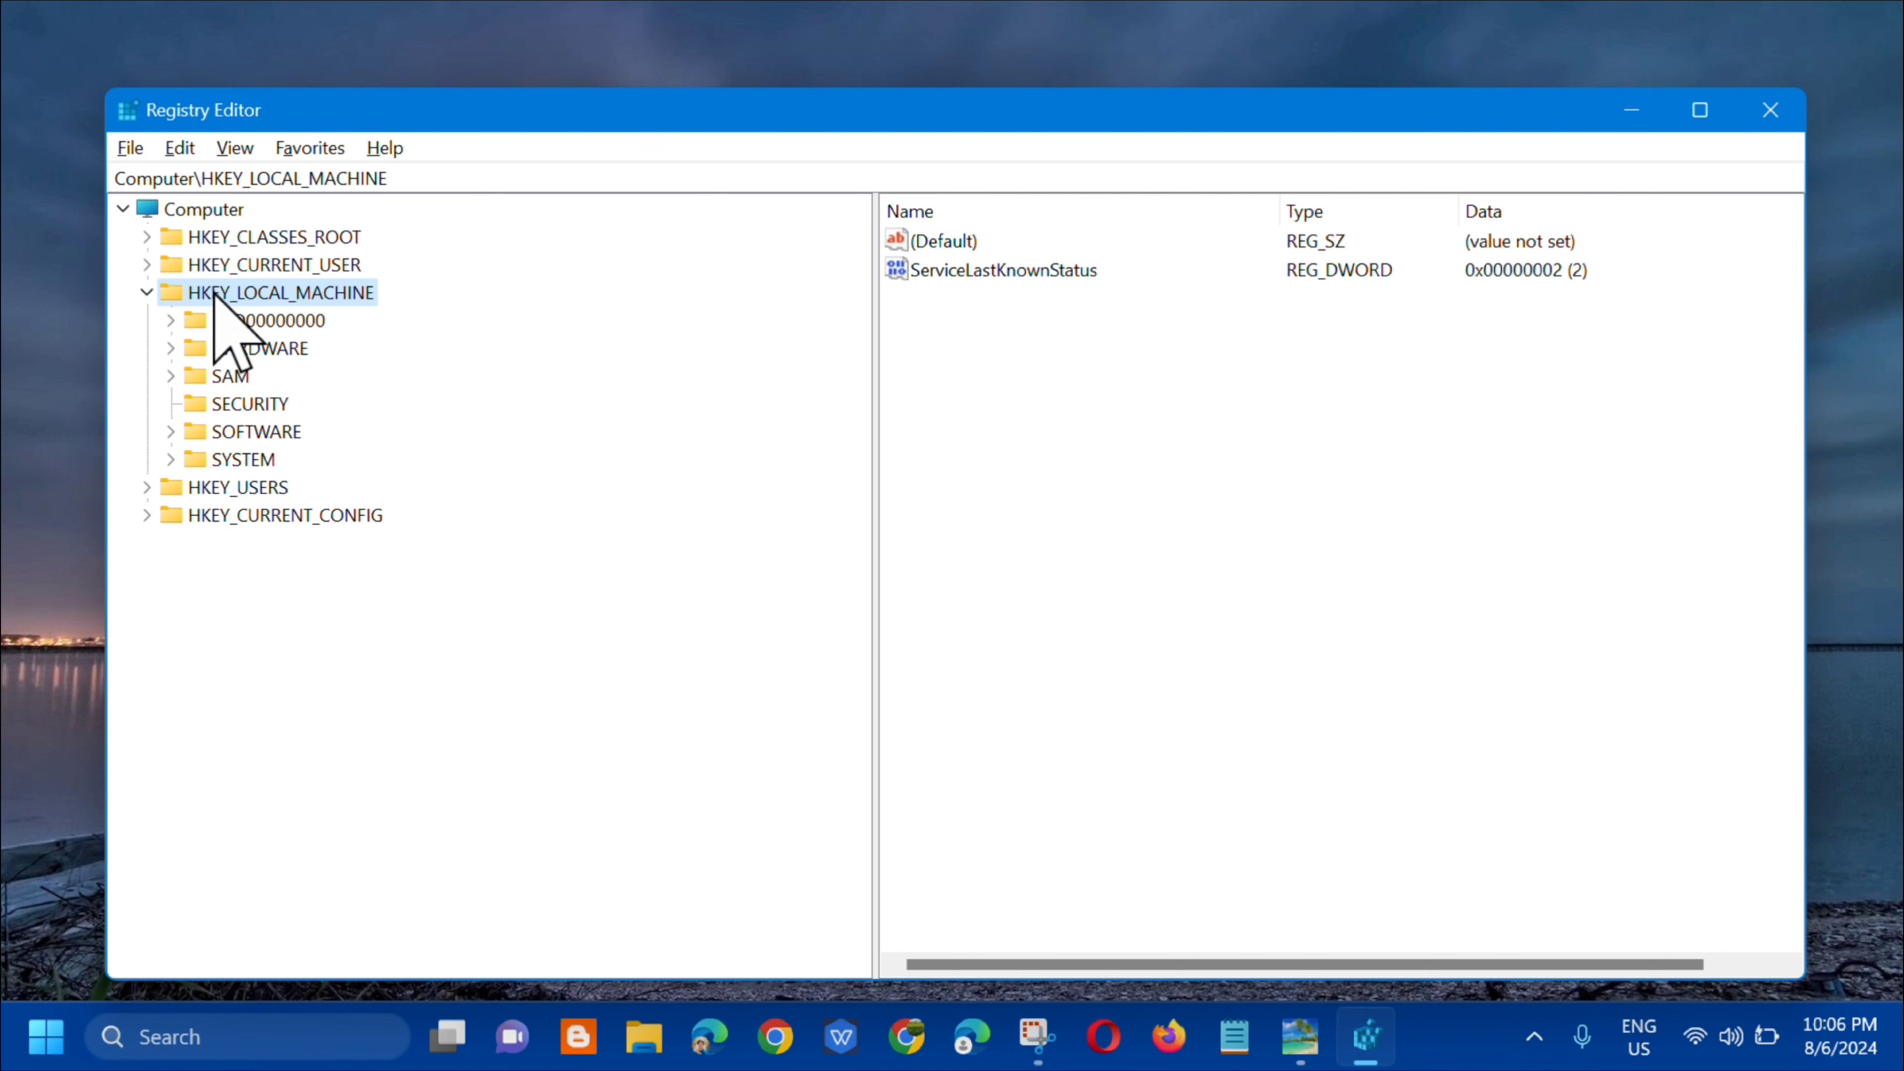
double_click(230, 460)
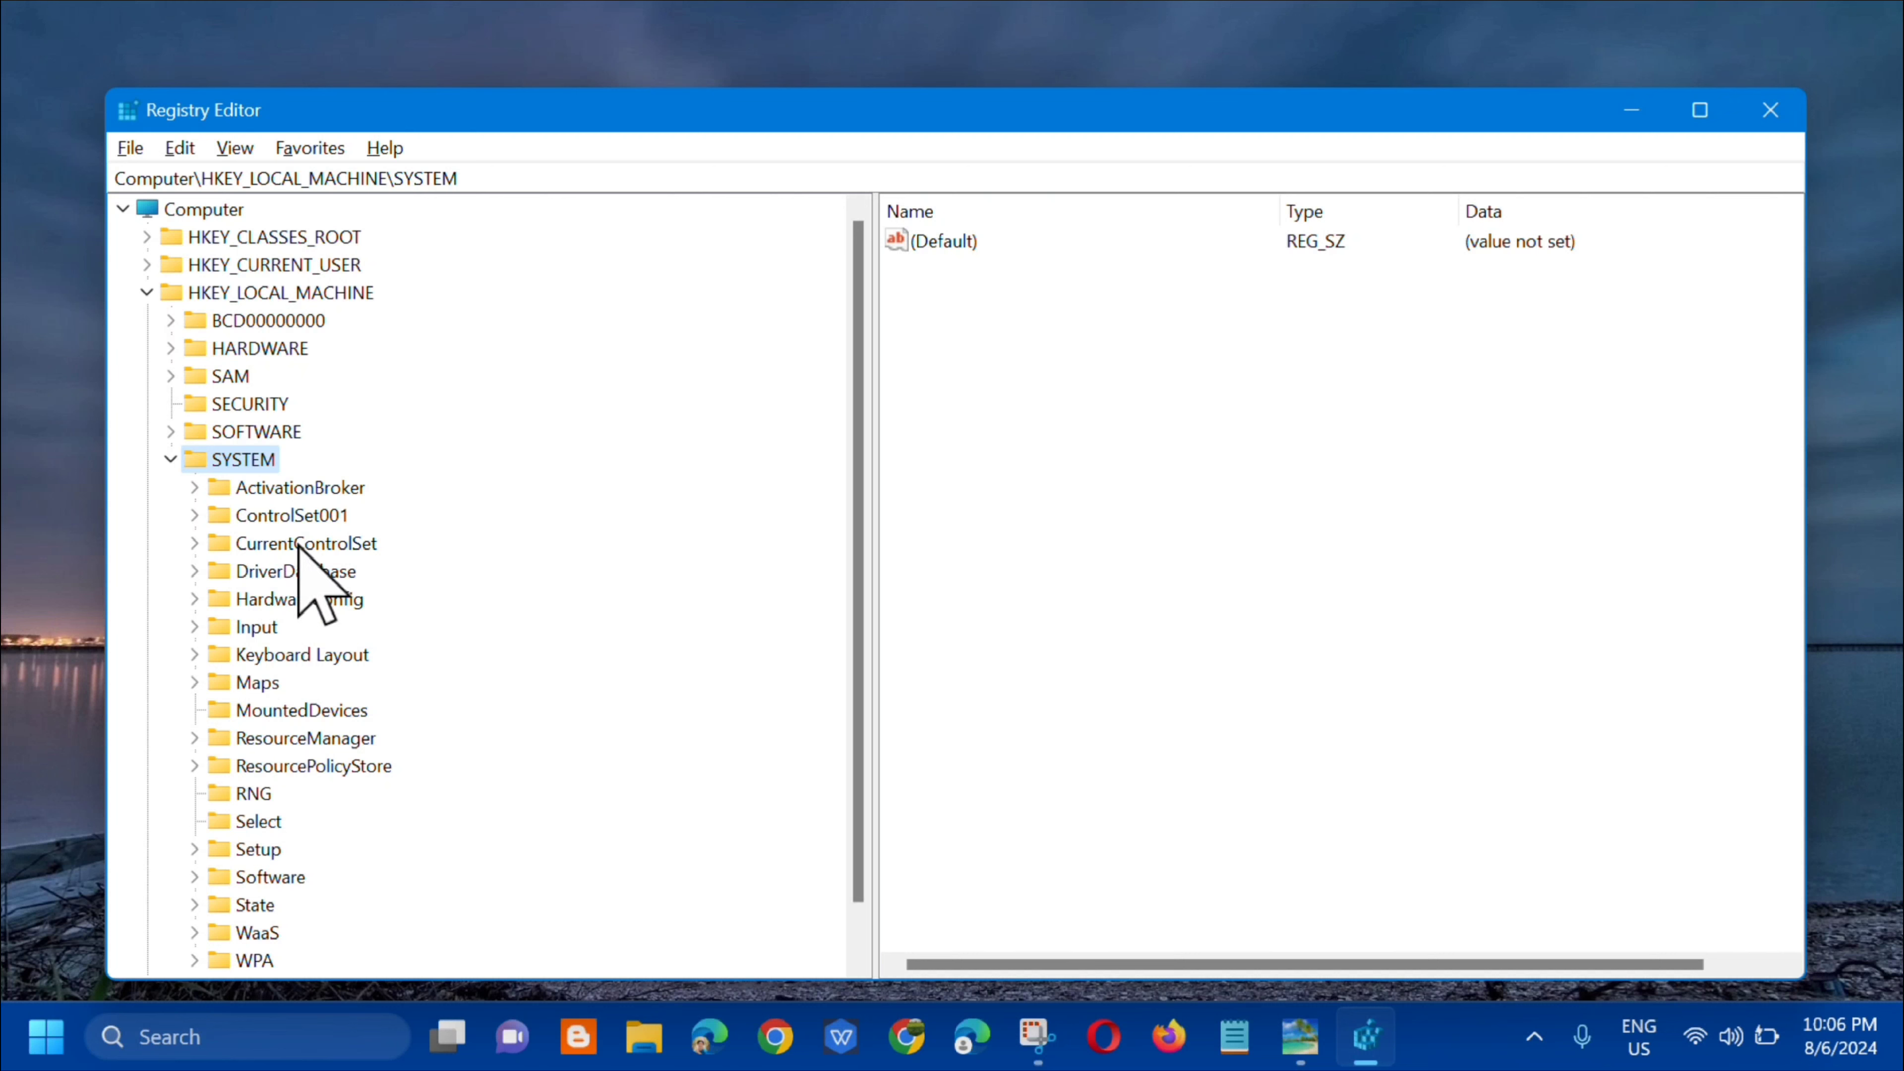
double_click(276, 542)
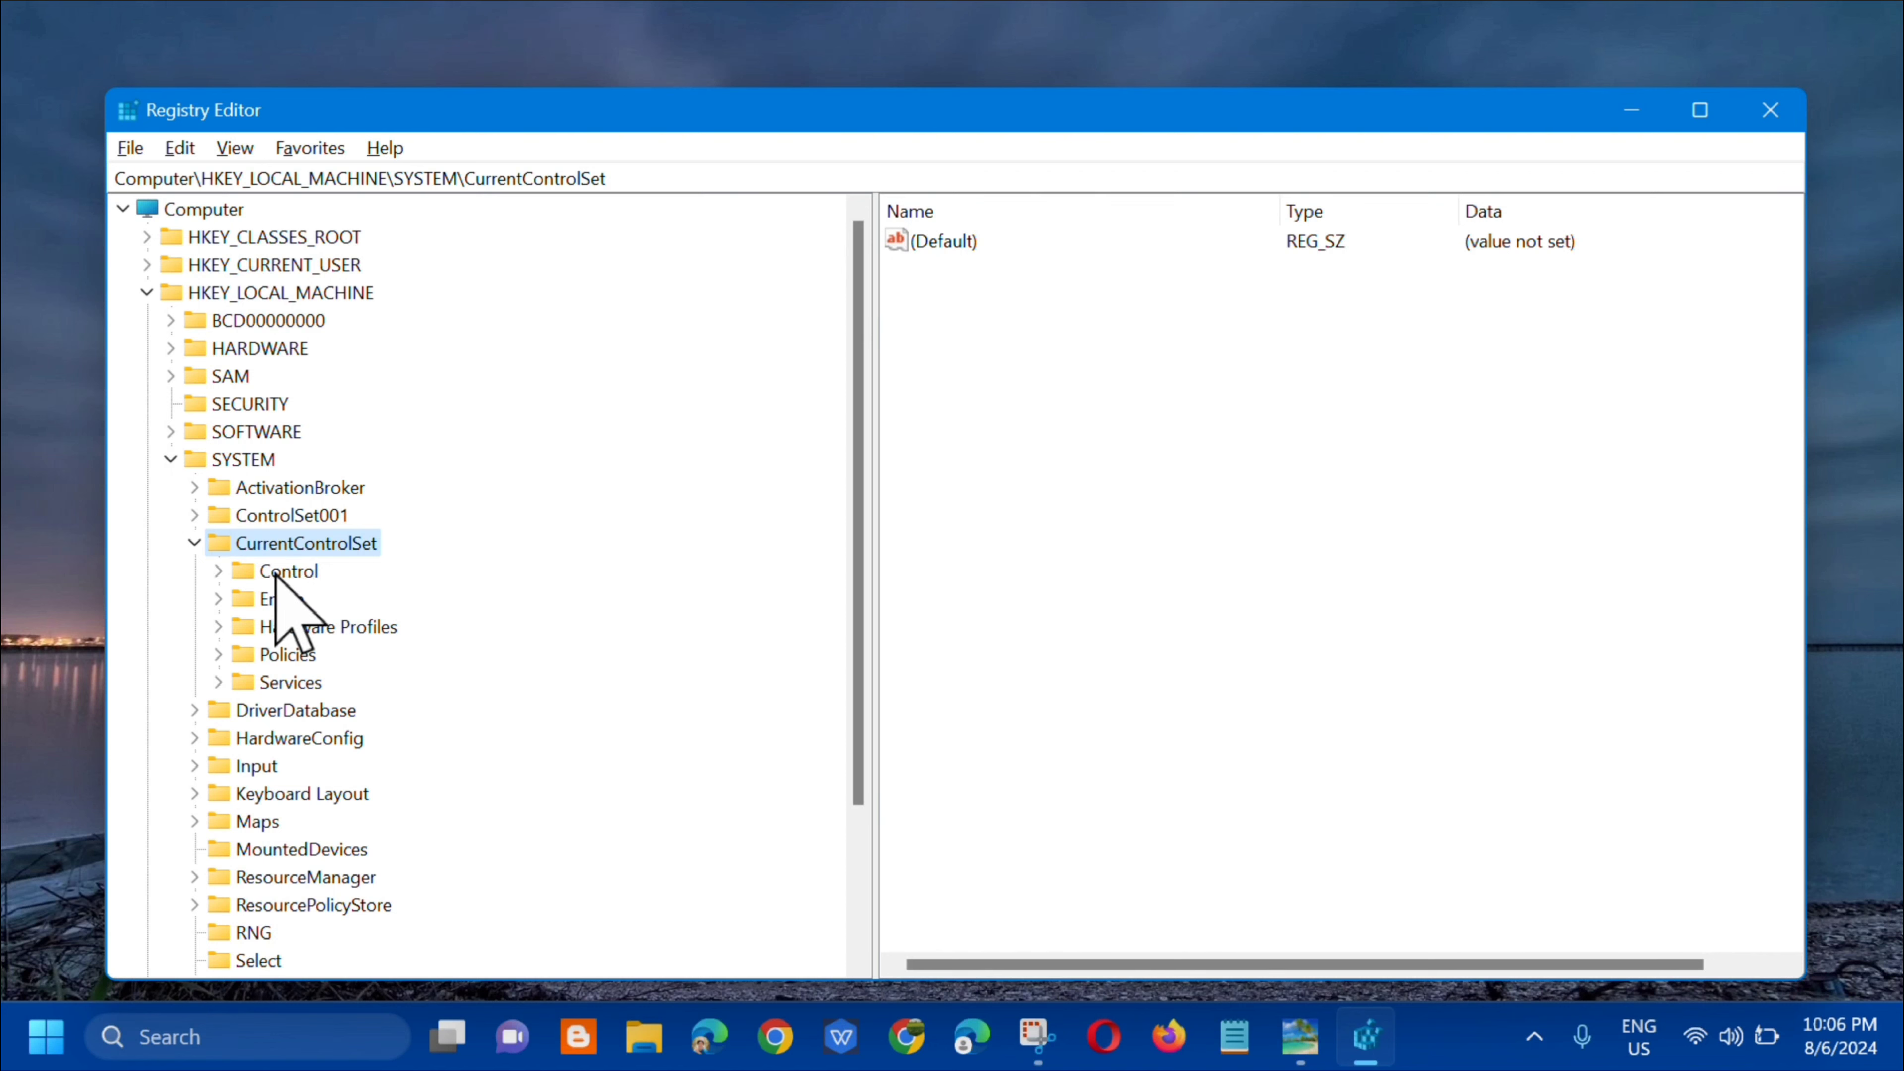
double_click(277, 572)
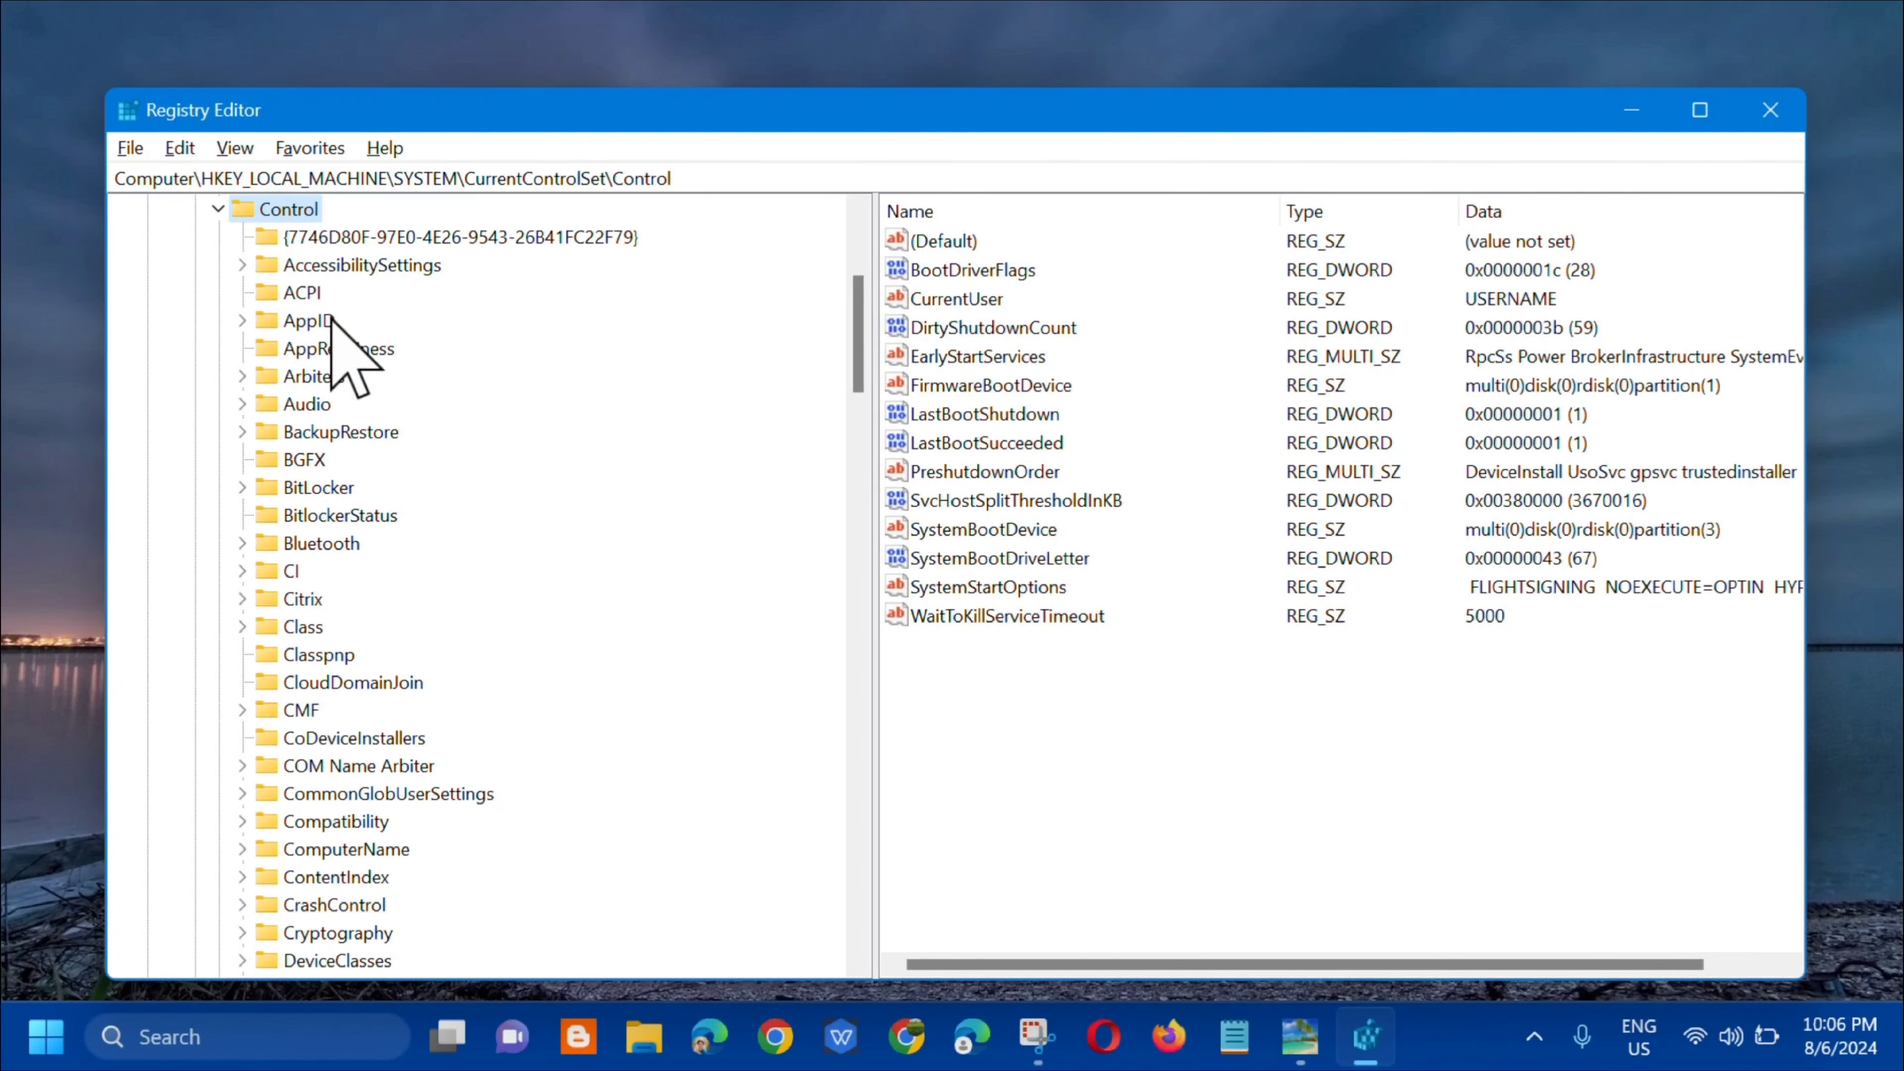
scroll(356, 511, down, 7)
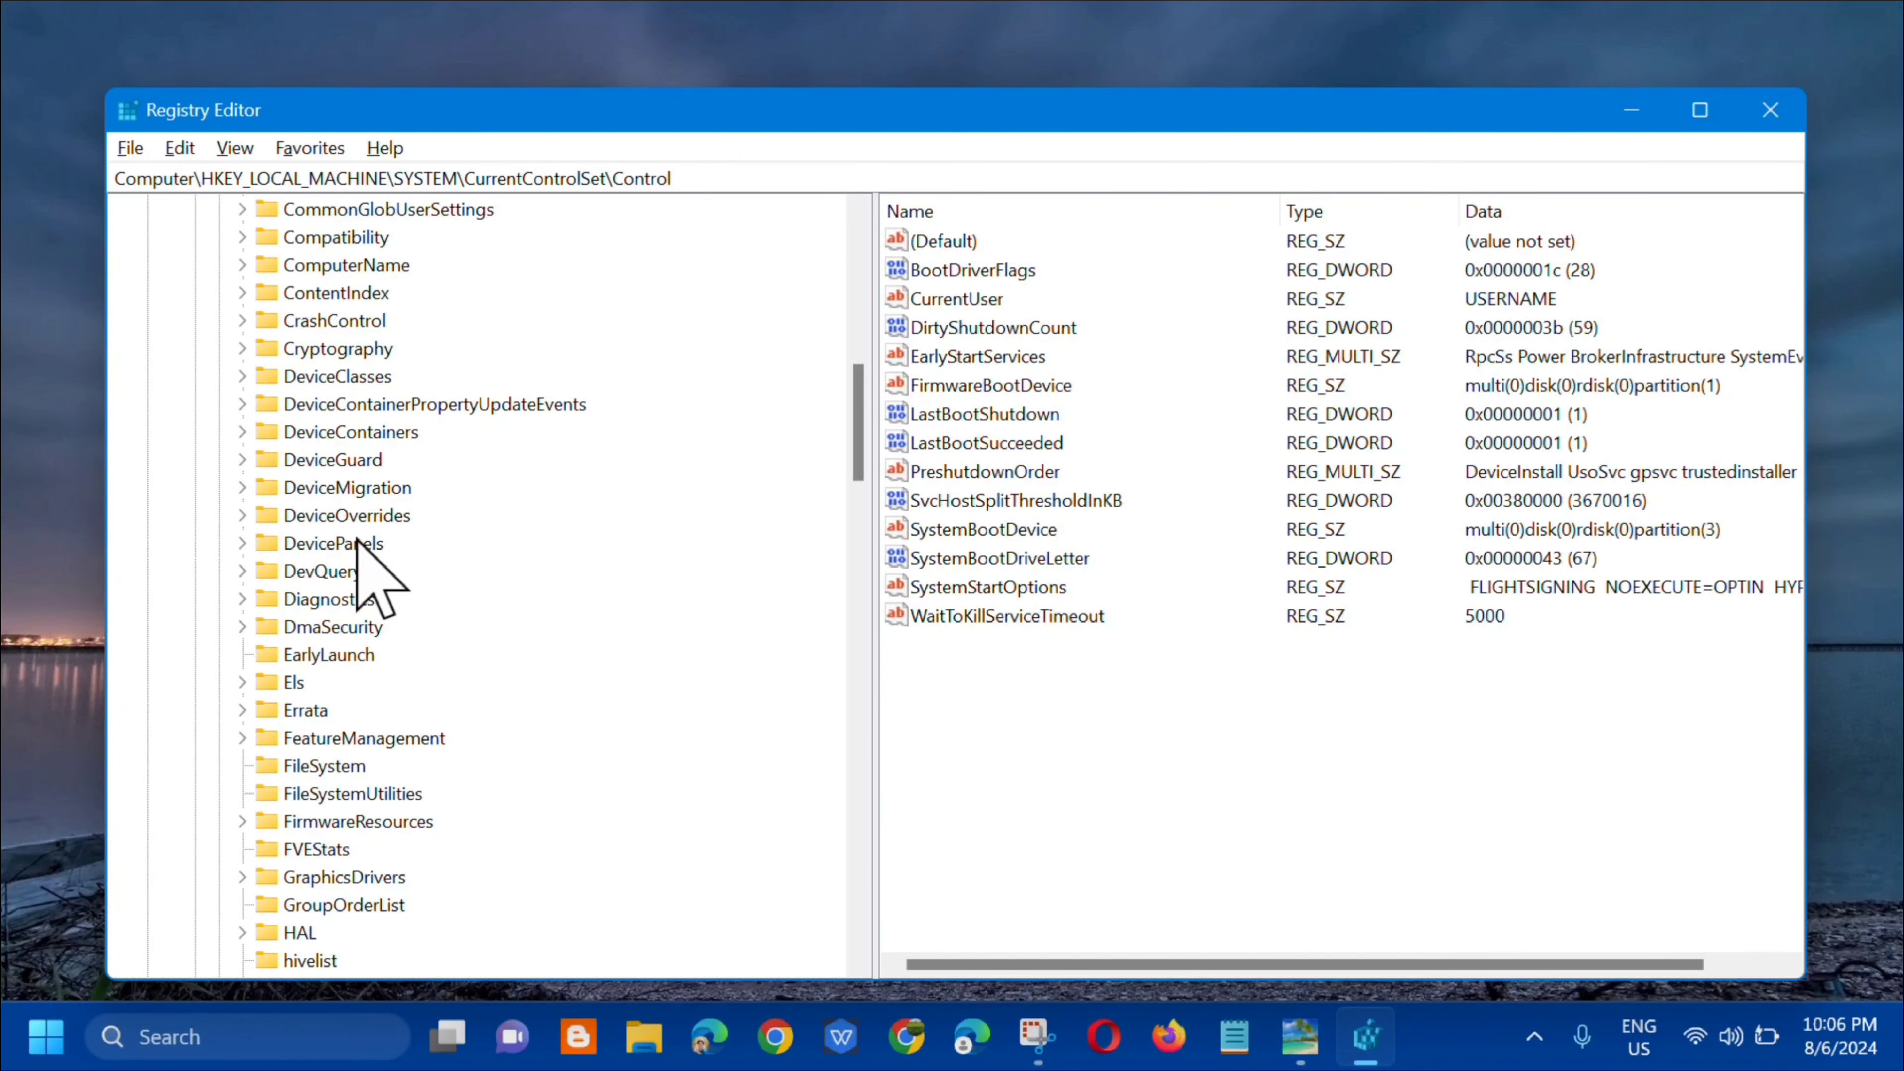
scroll(356, 525, down, 5)
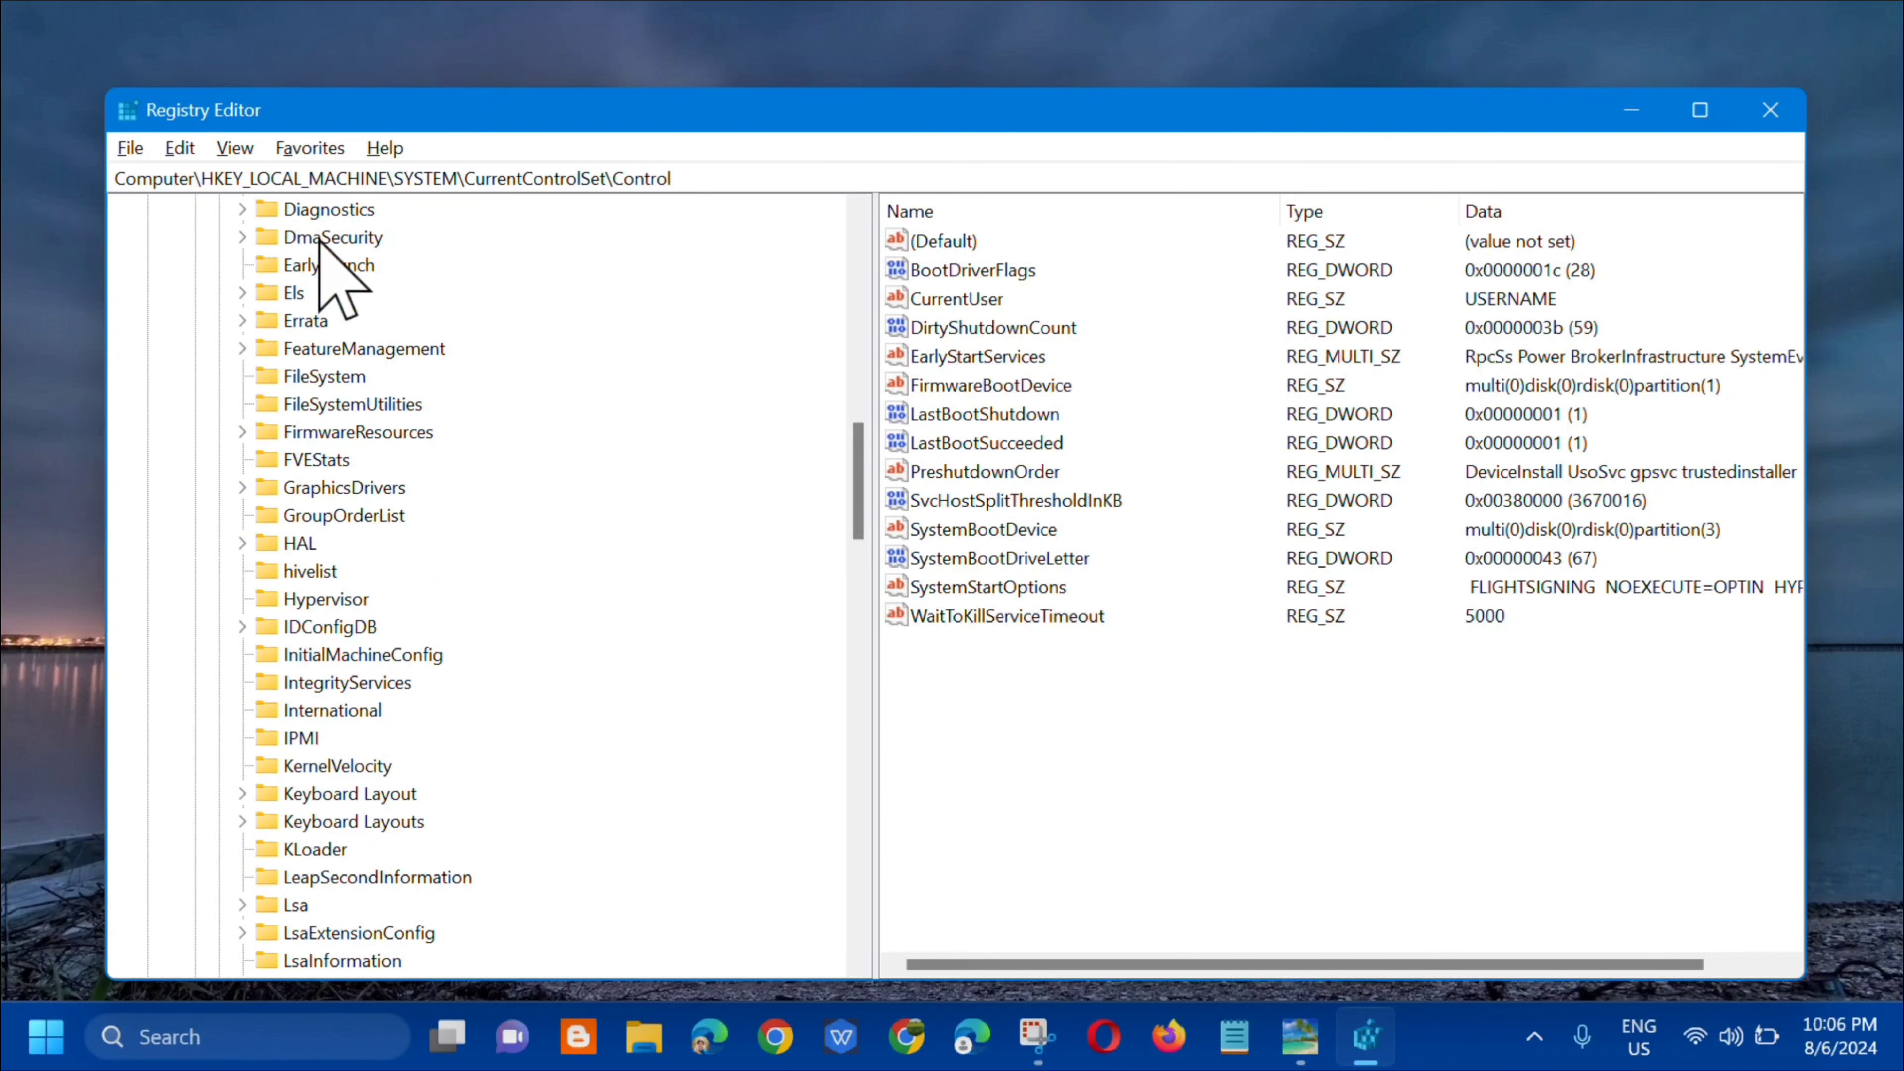
click(315, 380)
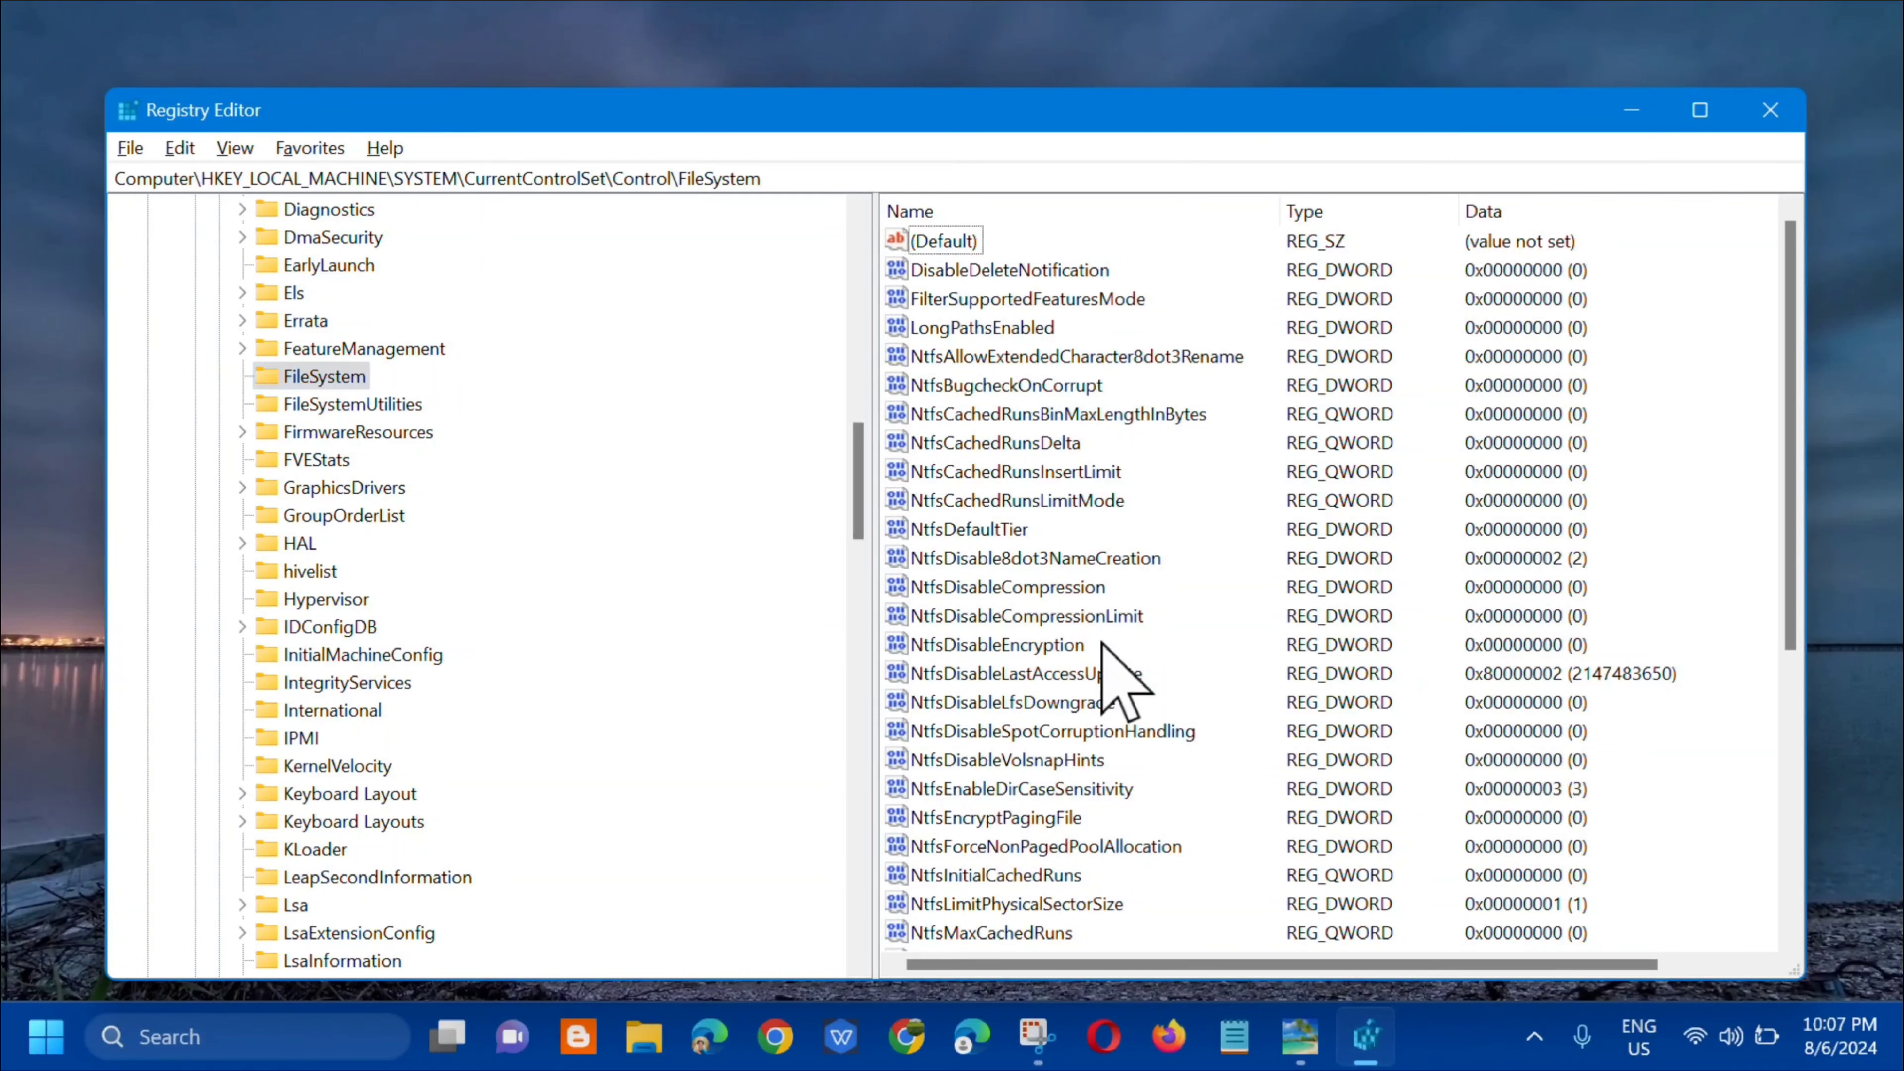
click(1070, 639)
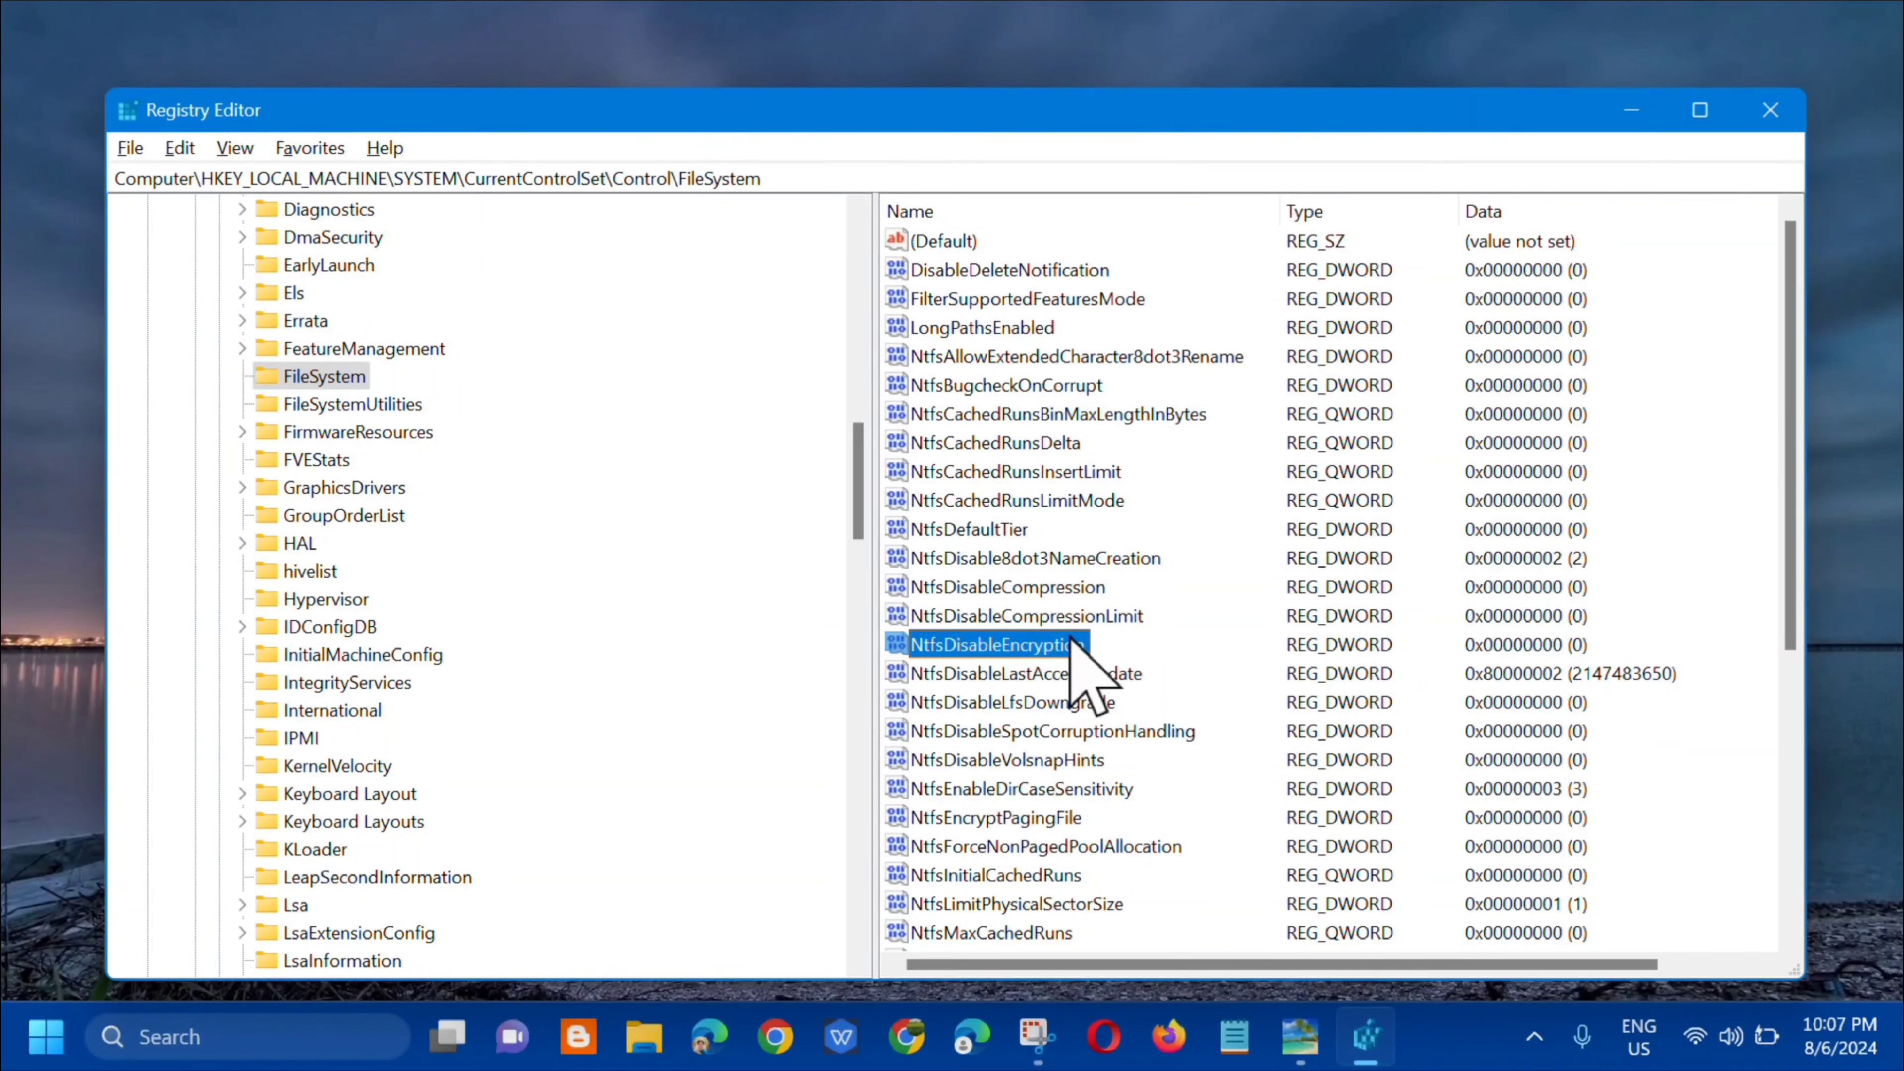
Set the NtfsDisableEncryption value data to 0 with the hexadecimal base and confirm the edit
double_click(1070, 642)
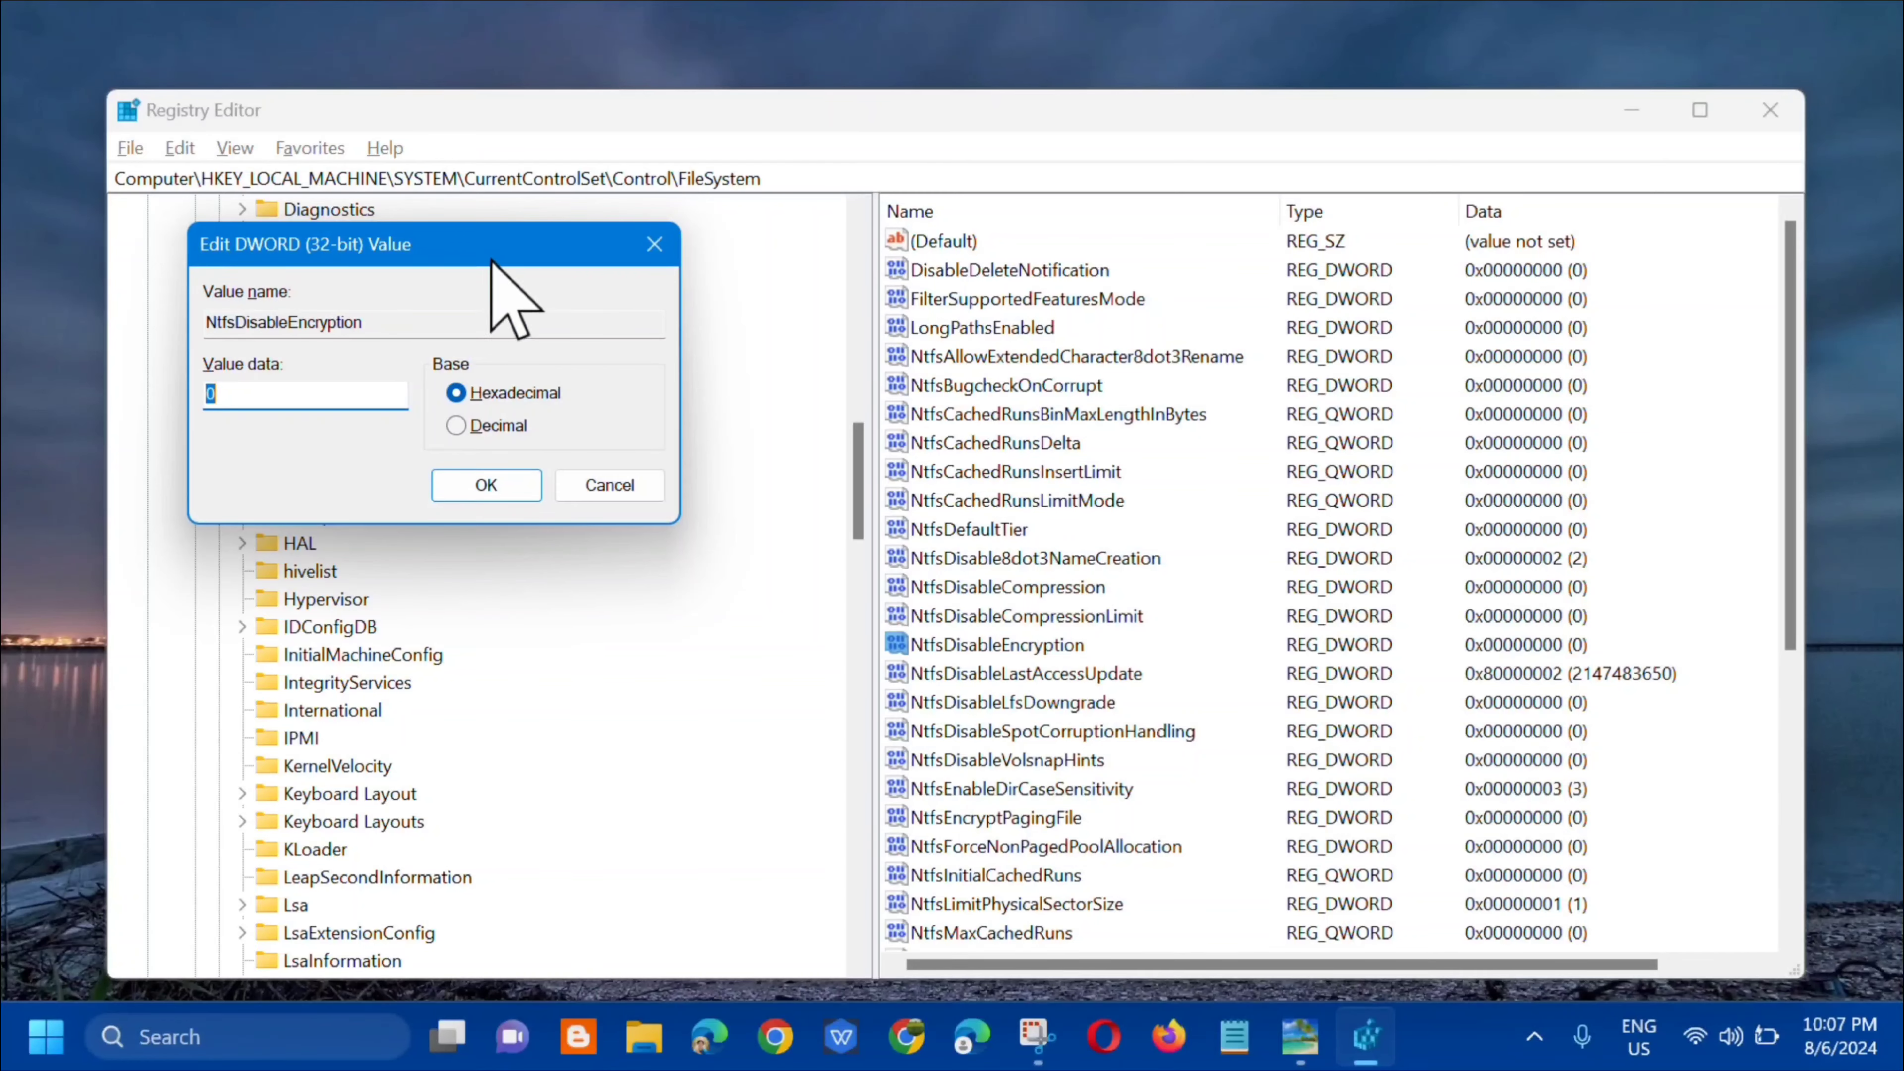
drag(491, 242, 1233, 287)
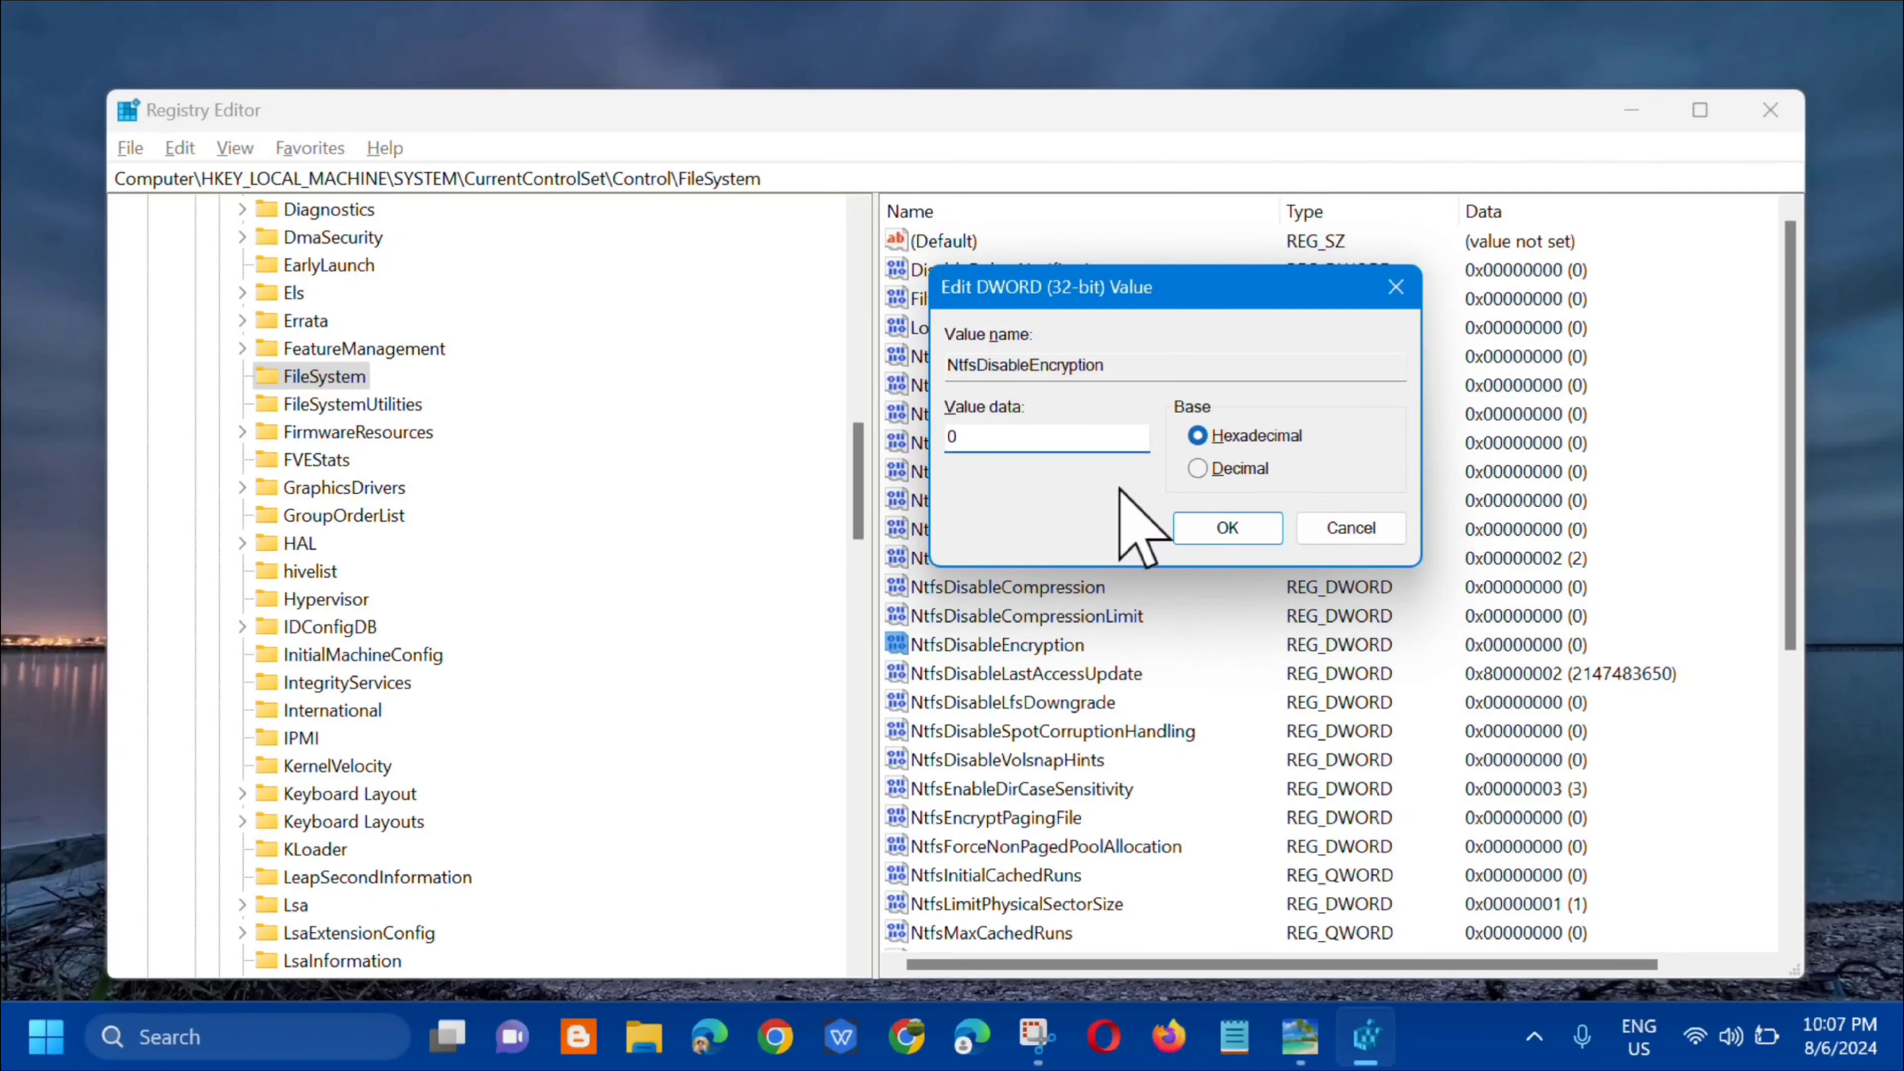
click(1226, 528)
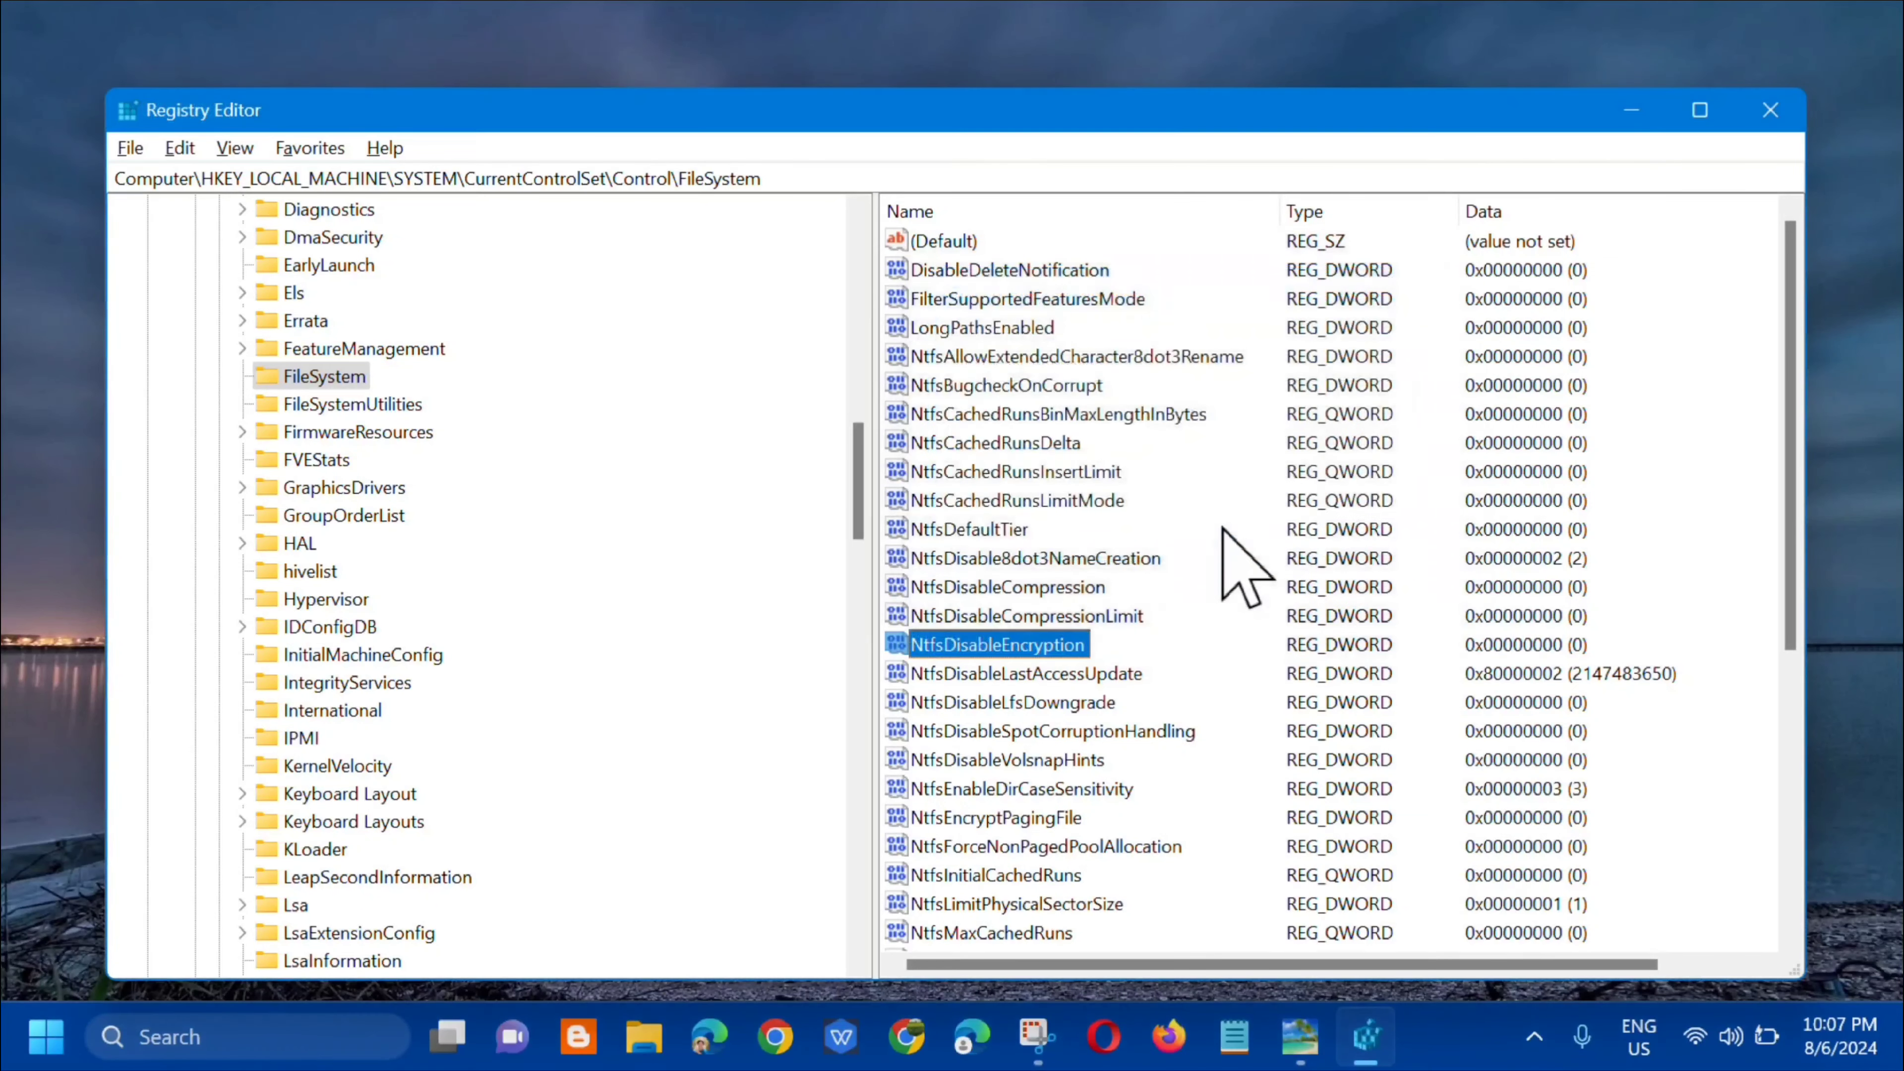
Collapse the expanded Control, CurrentControlSet, SYSTEM and HKEY_LOCAL_MACHINE keys and close Registry Editor
scroll(550, 529, up, 15)
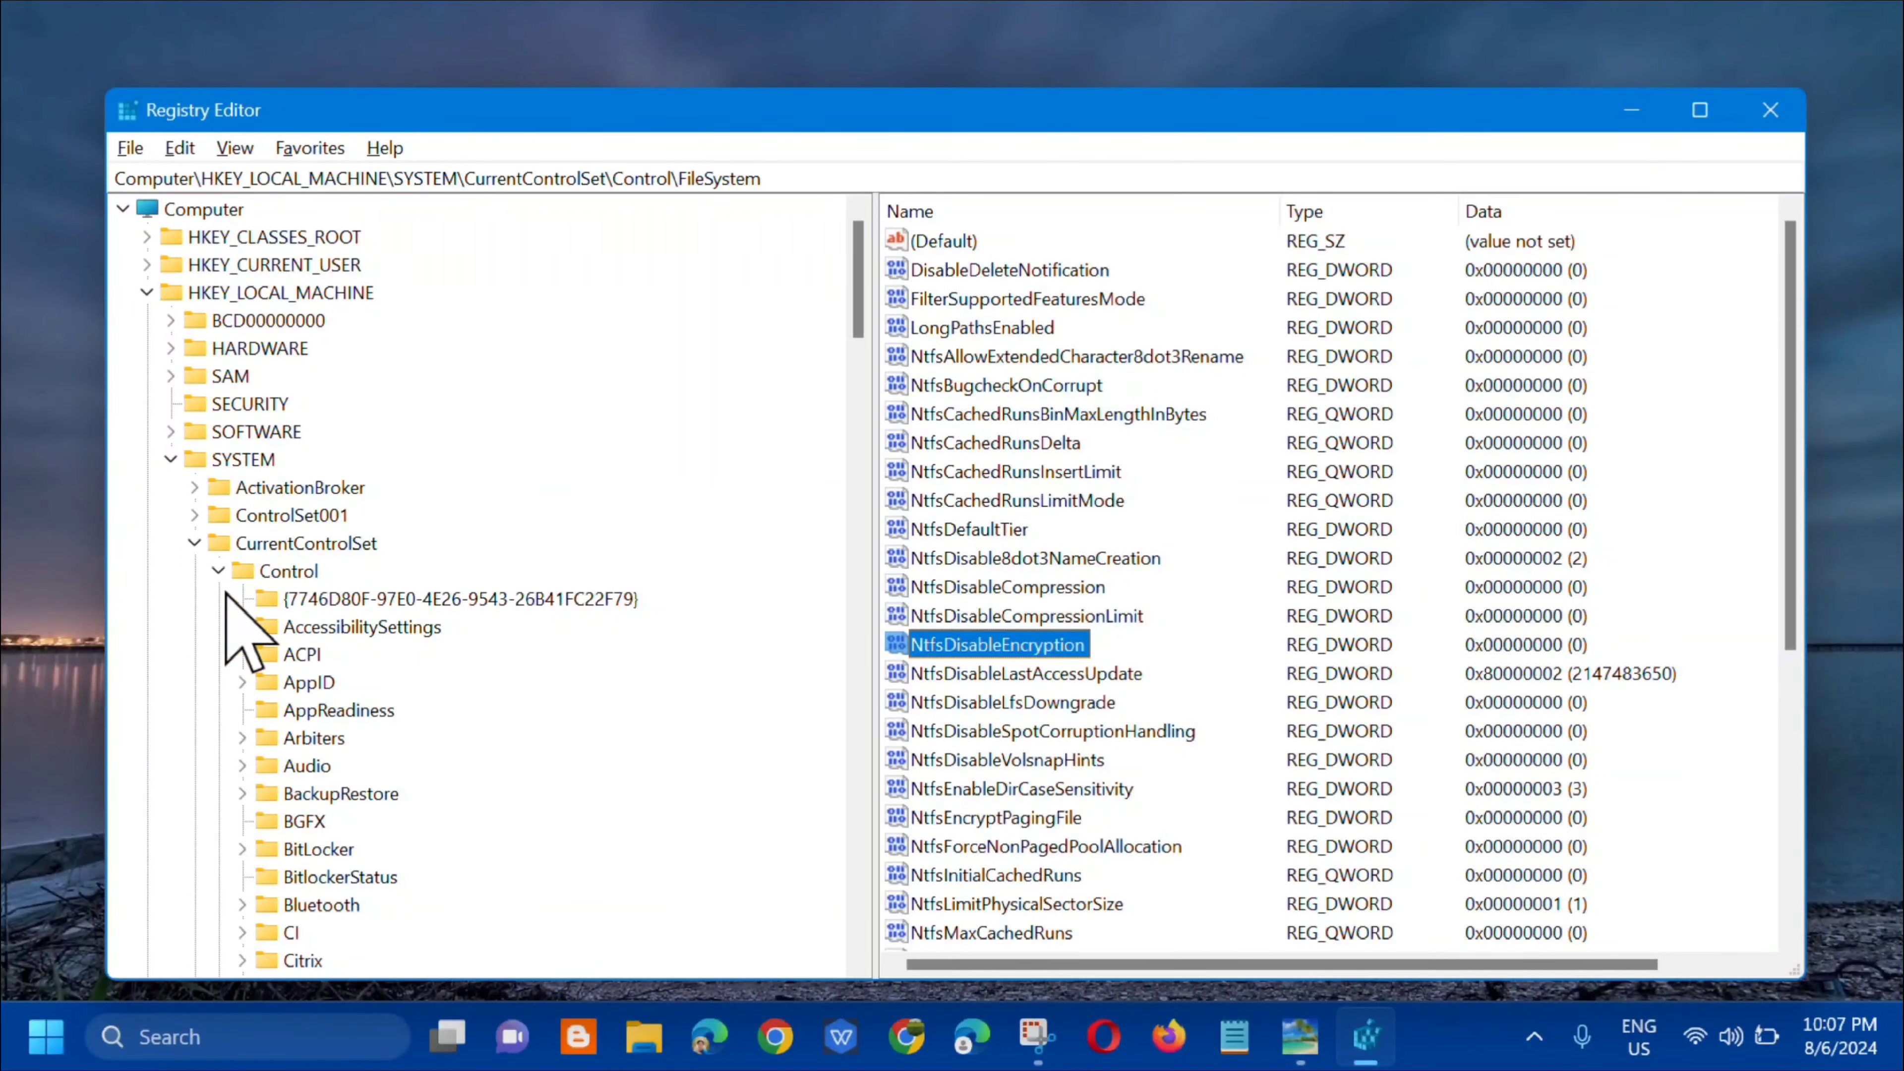
click(218, 571)
click(194, 543)
click(171, 459)
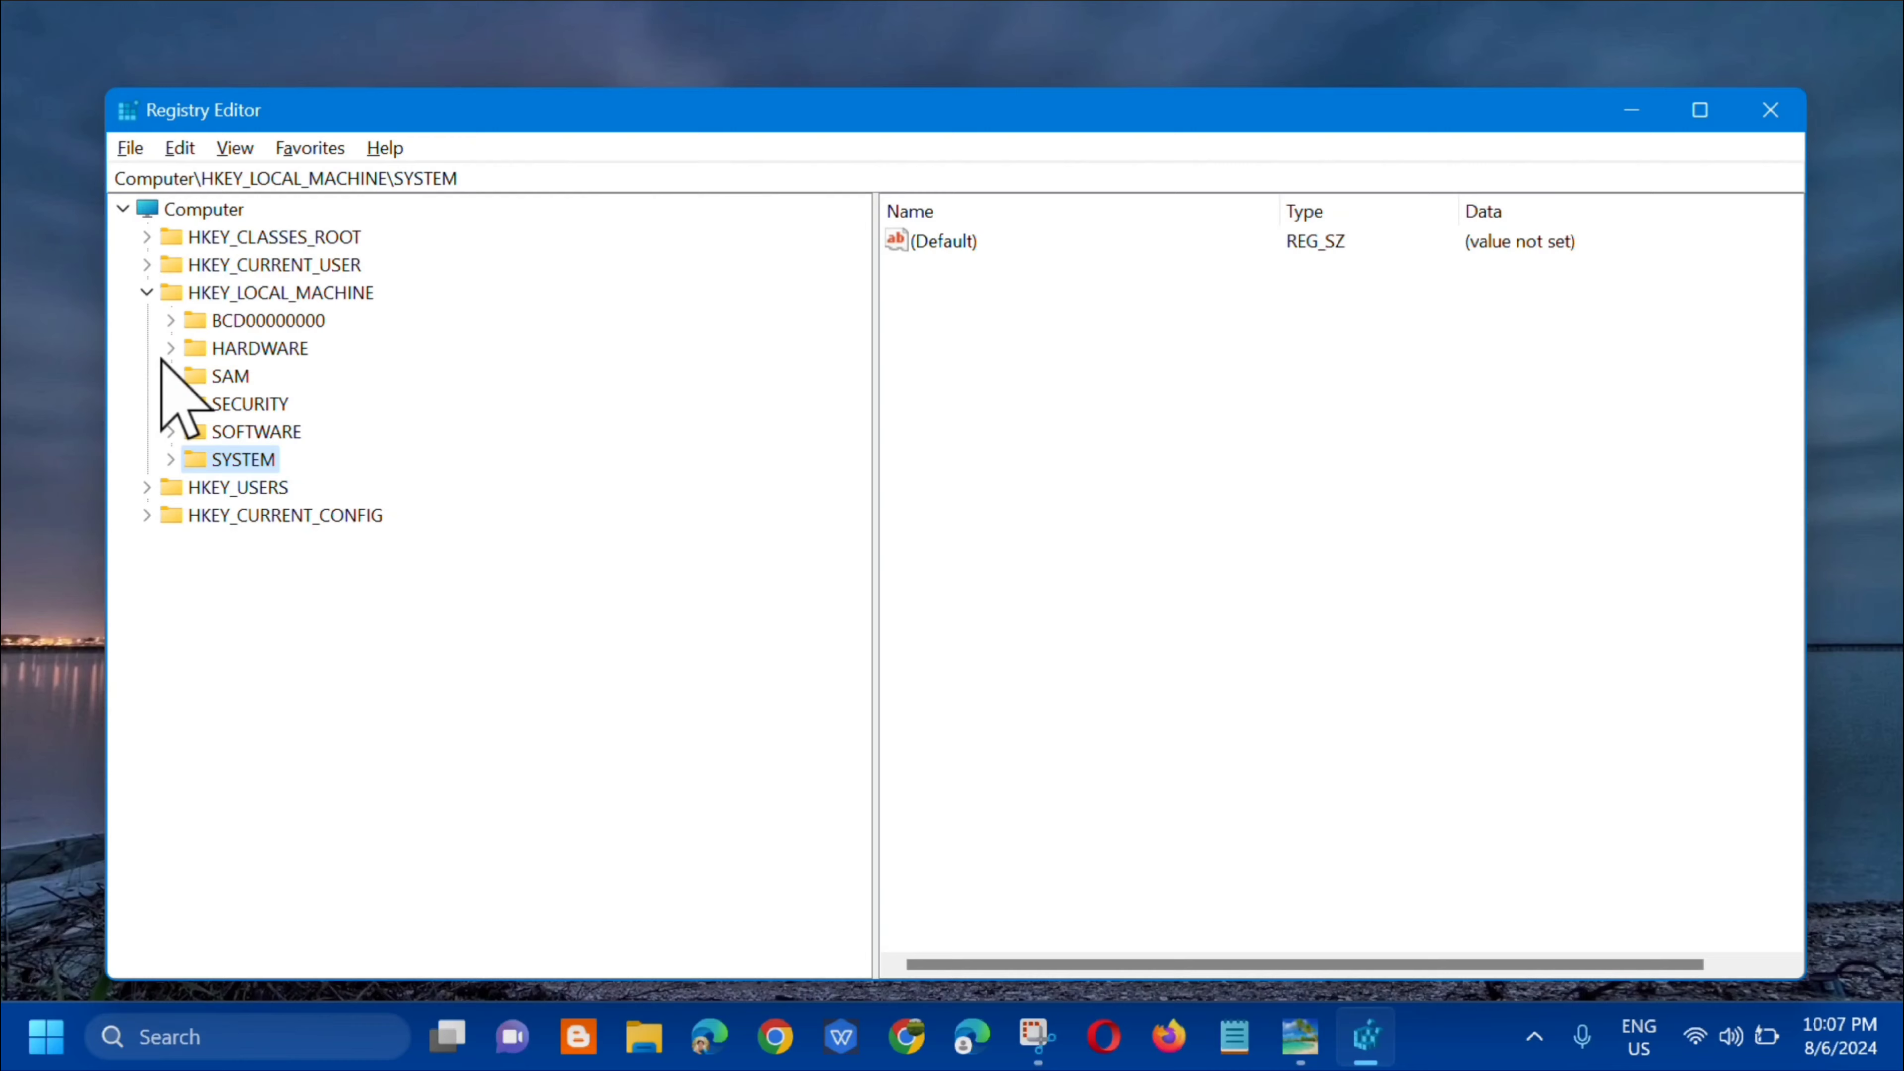
click(146, 292)
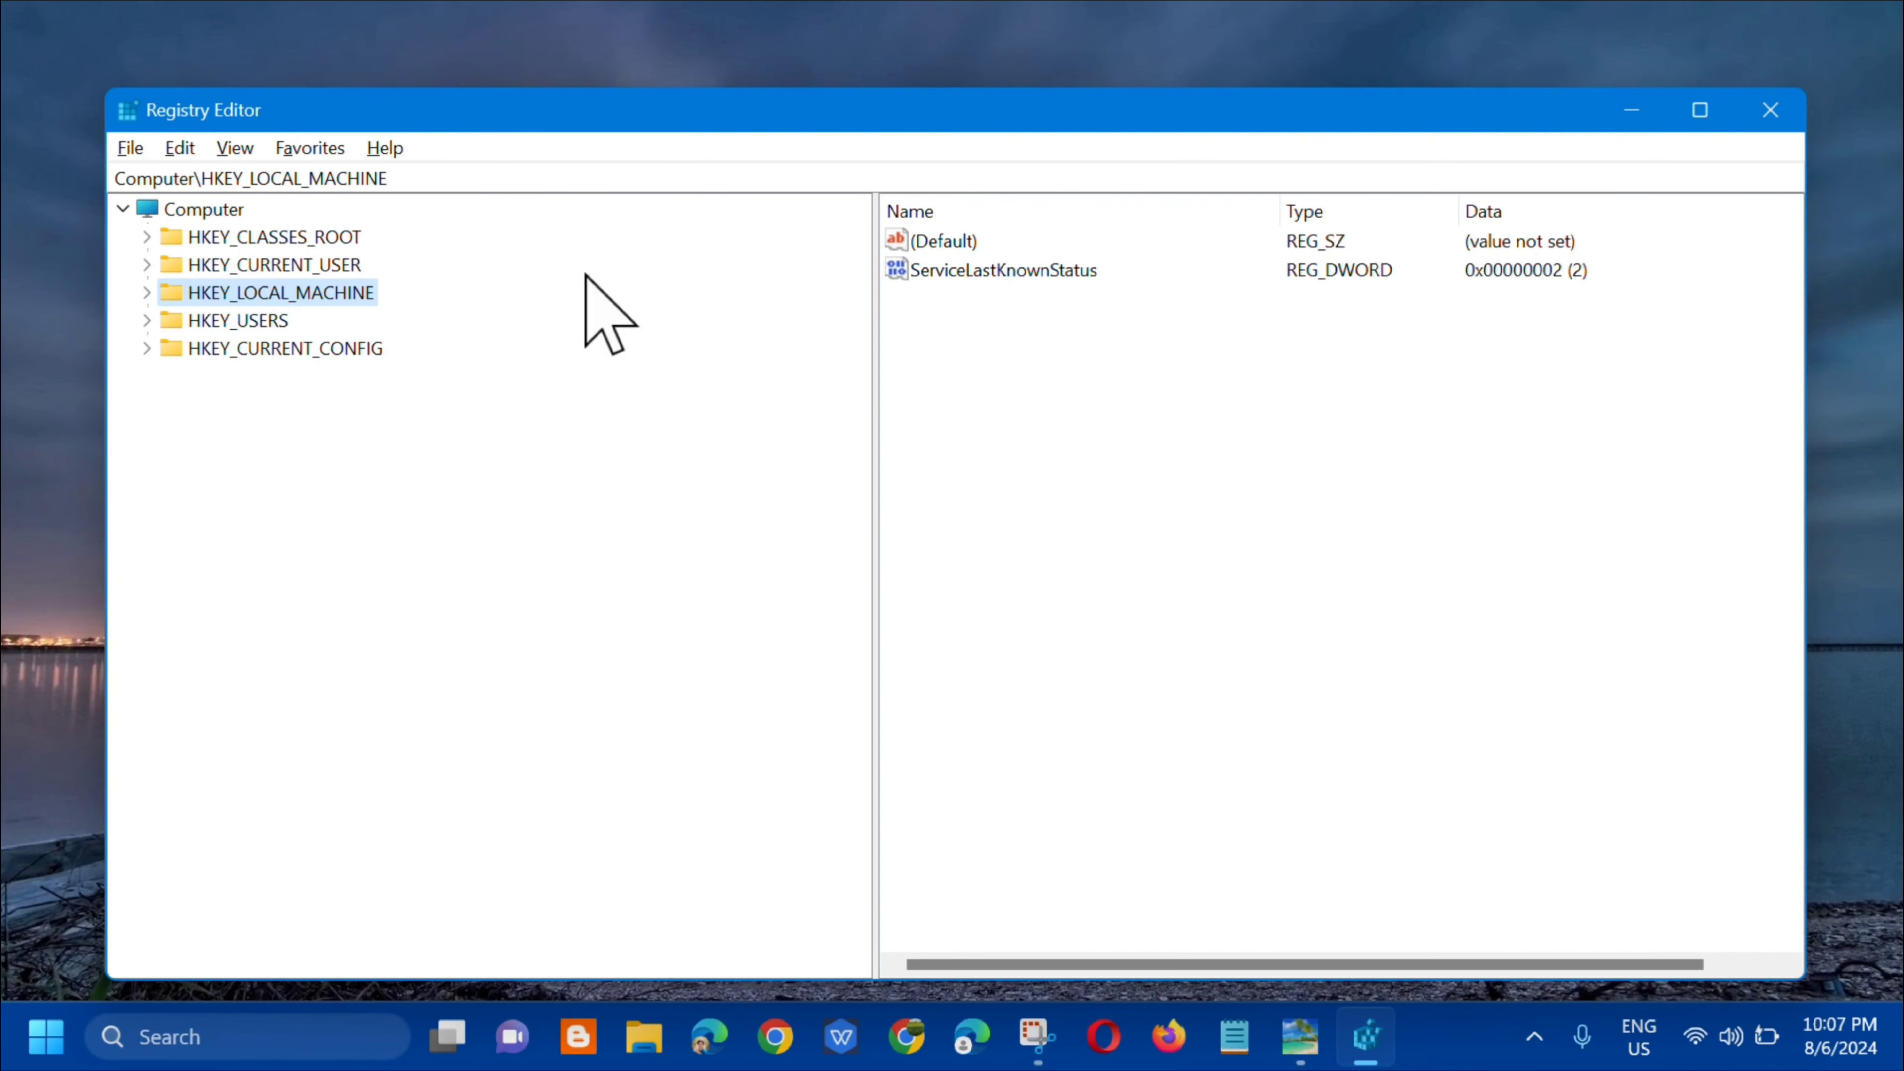
click(1770, 113)
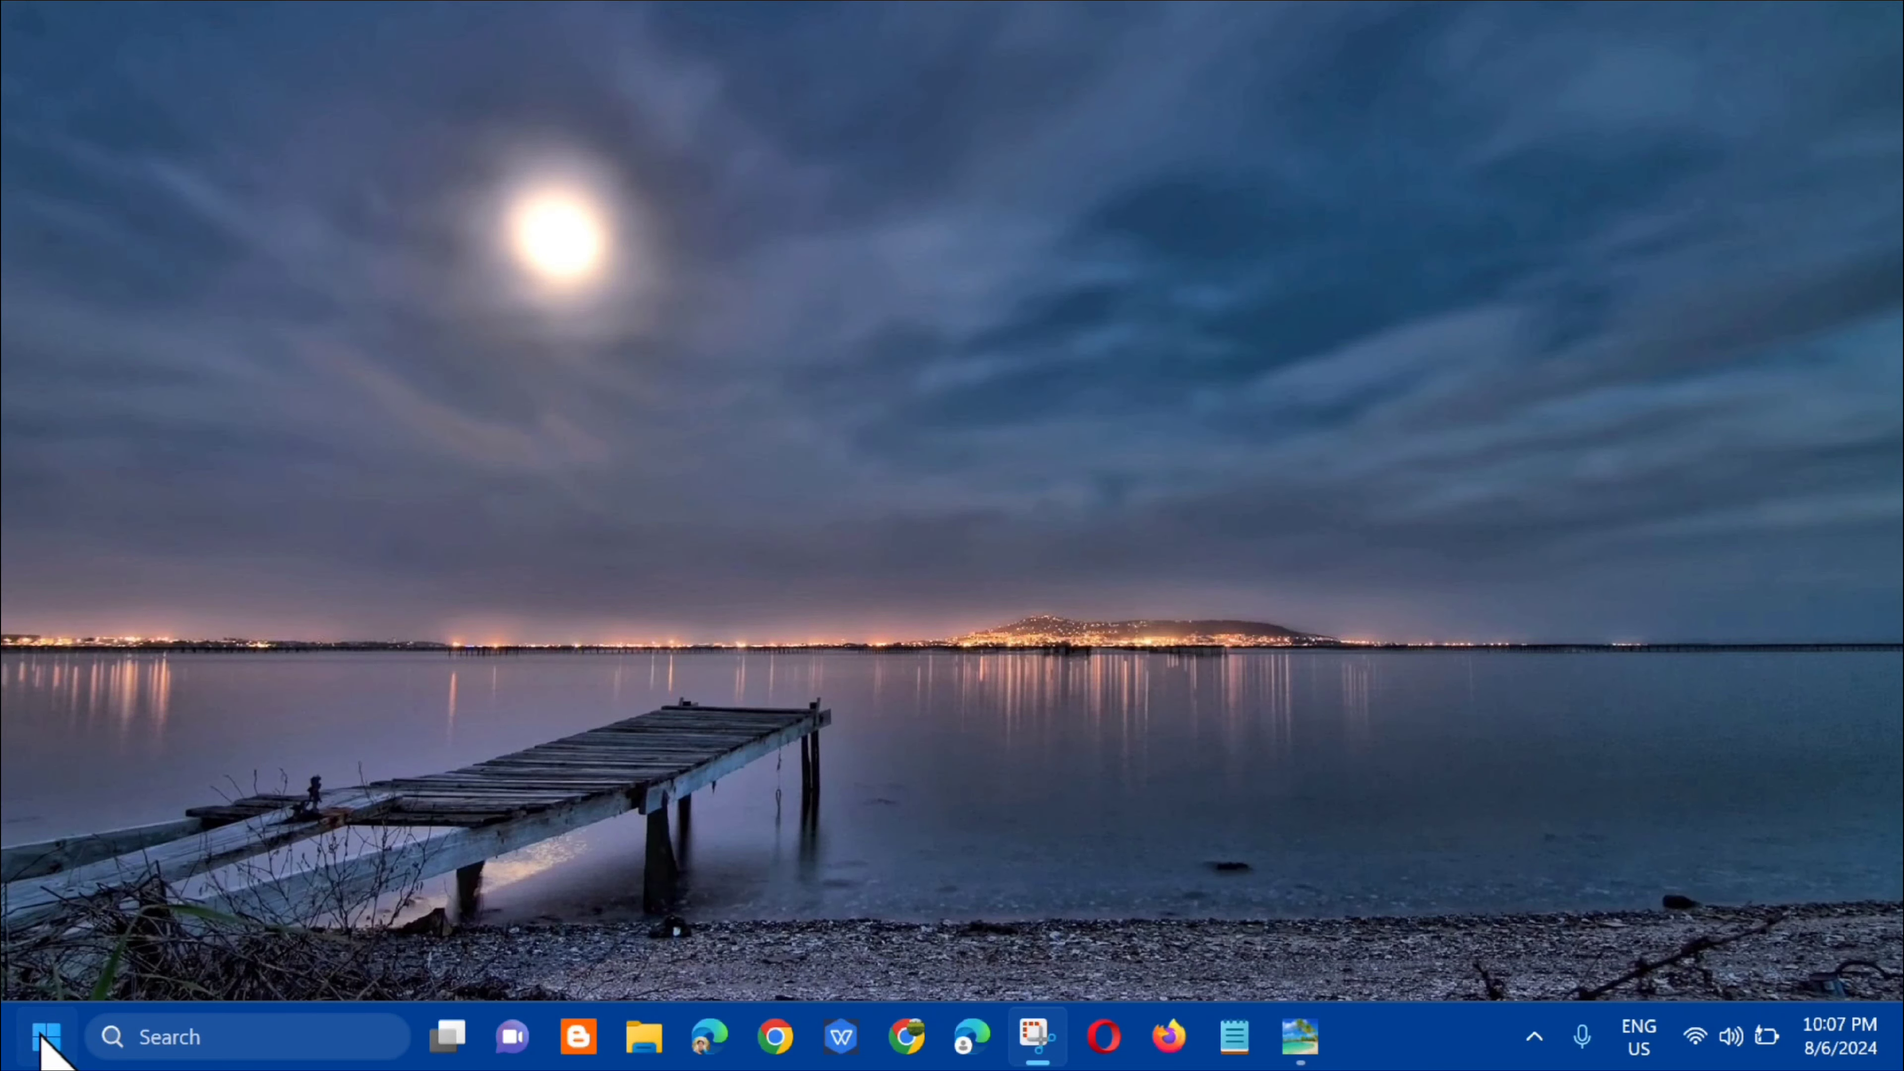
Show the computer's power options, including Restart, and dismiss them without restarting
click(41, 1036)
click(854, 944)
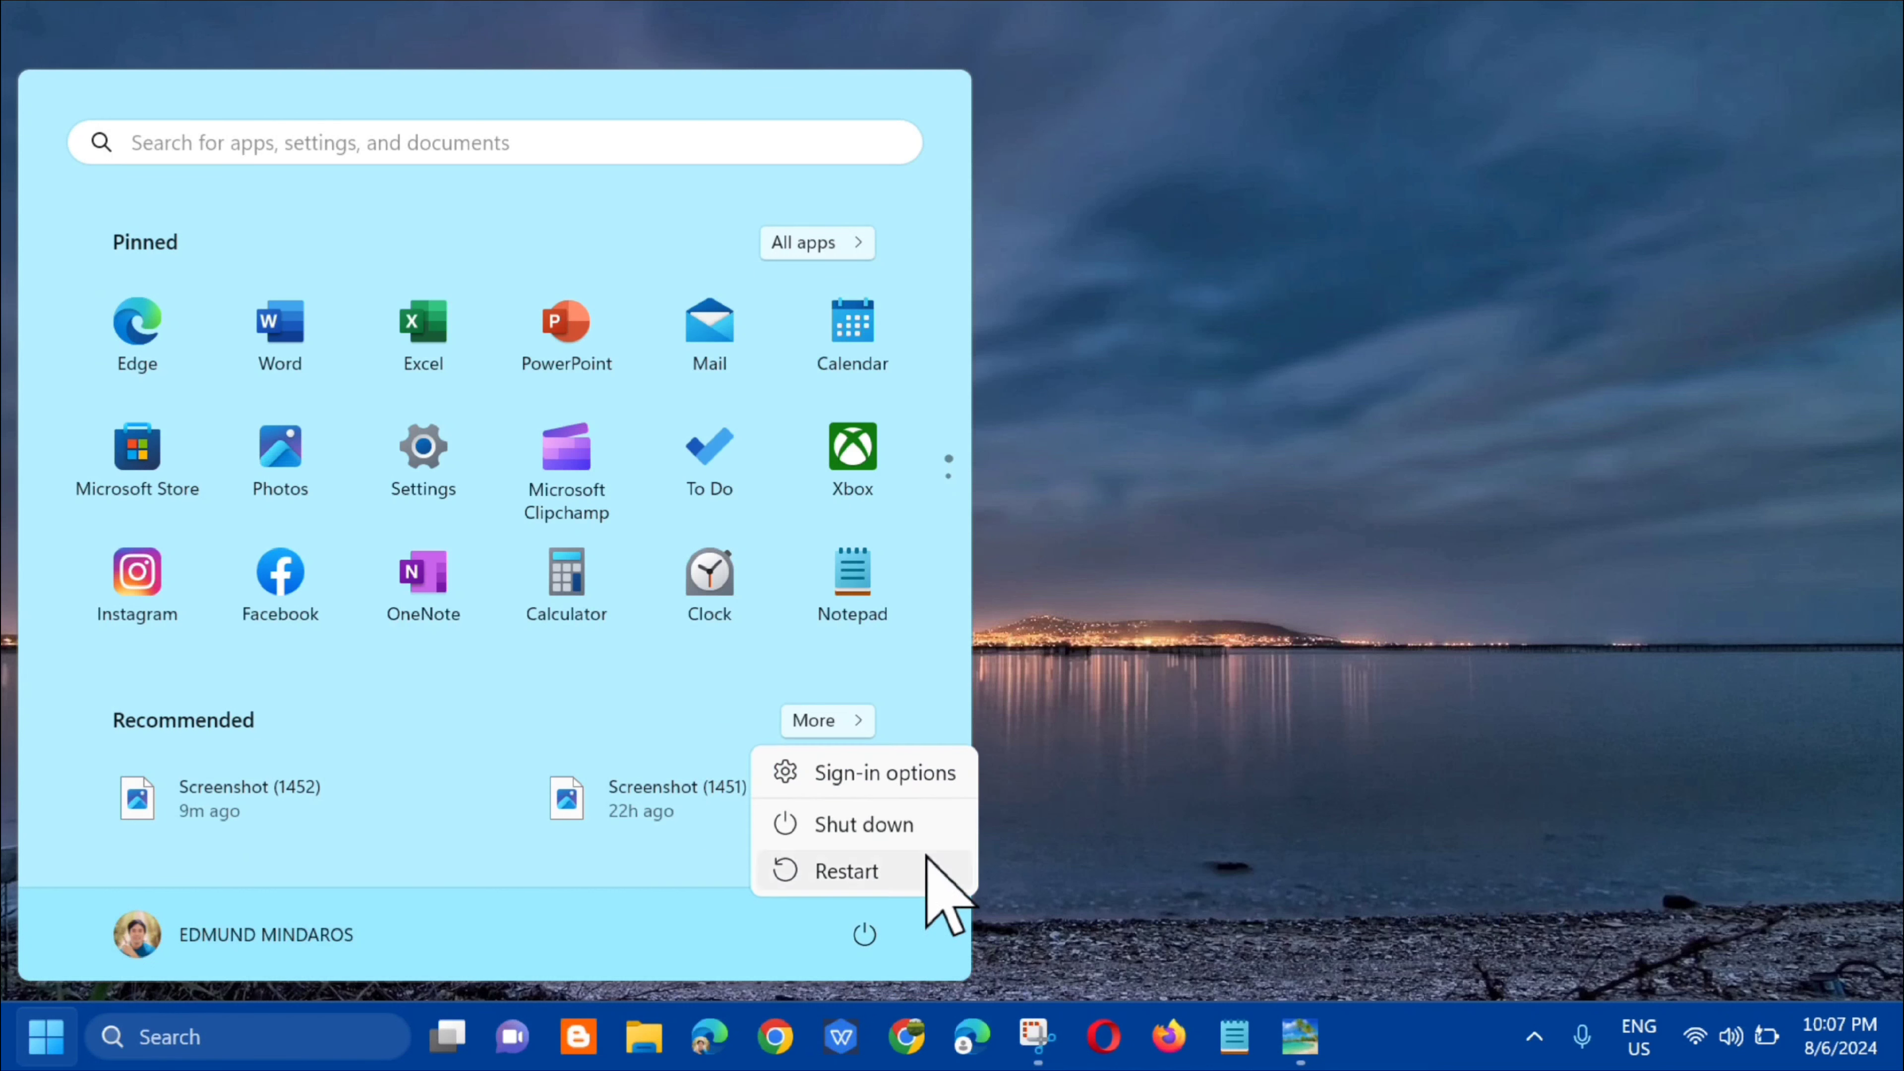
click(1374, 453)
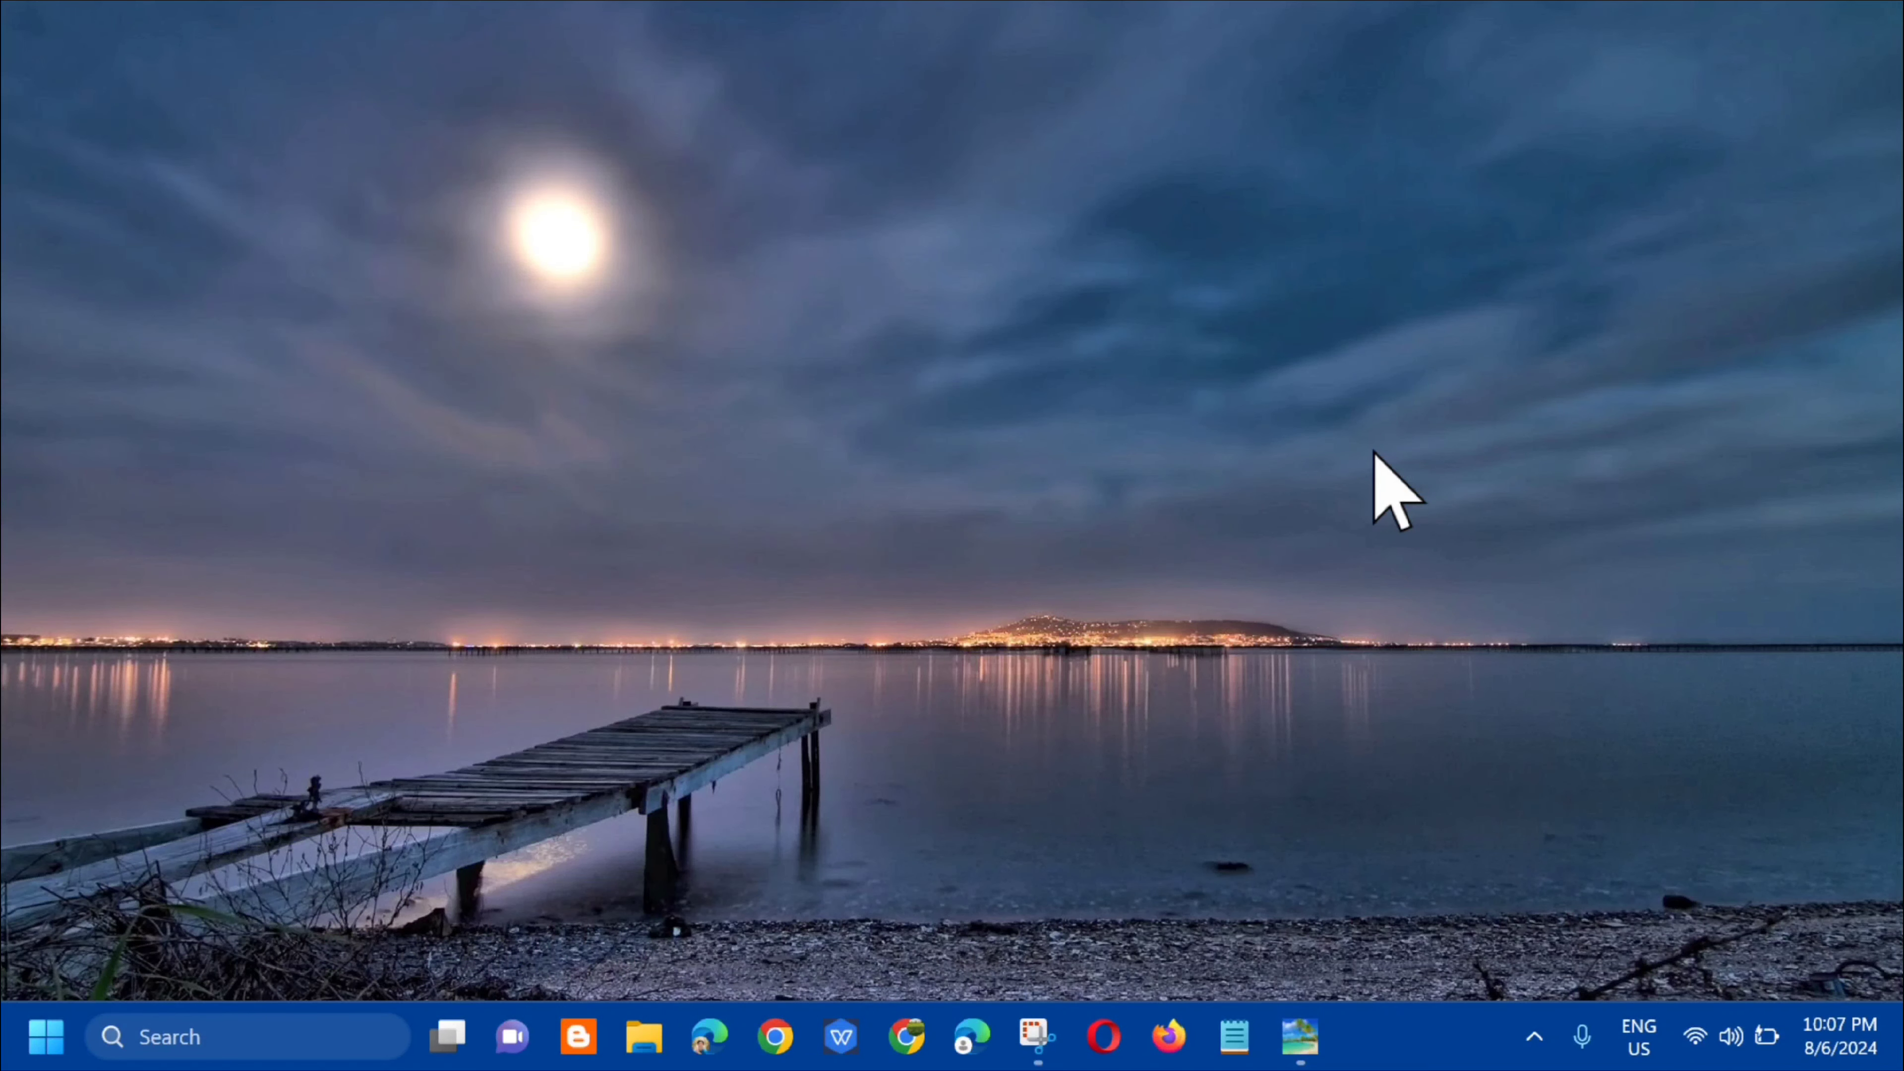